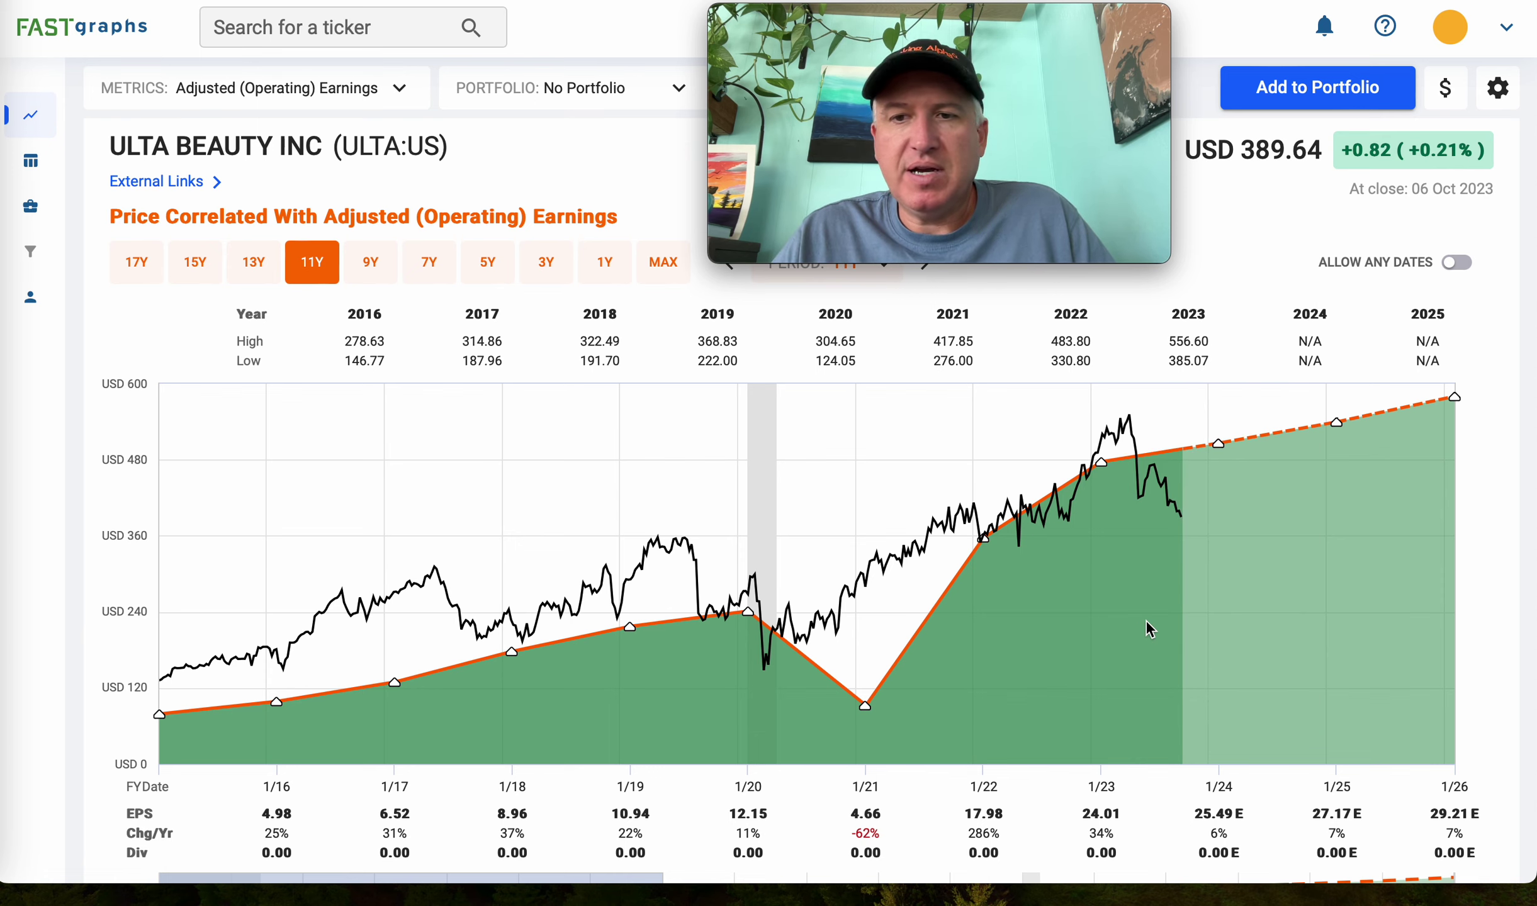
Check Ulta Beauty's FAST Facts, including the blended P/E and EPS yield, beneath the earnings graph.
scroll(1145, 619, "down", 5)
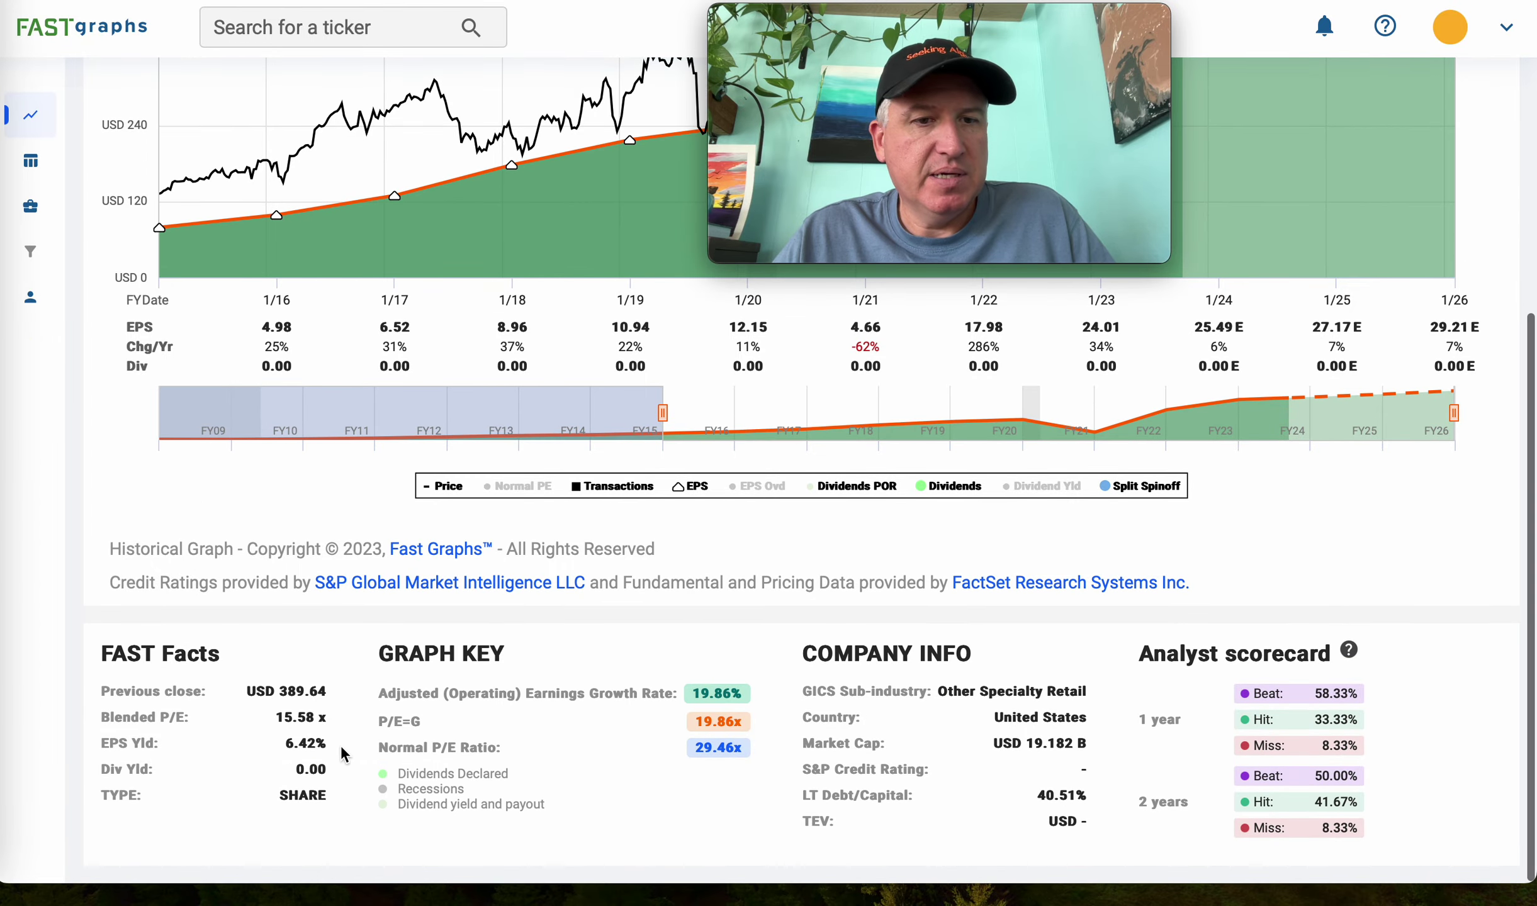
scroll(339, 736, "up", 5)
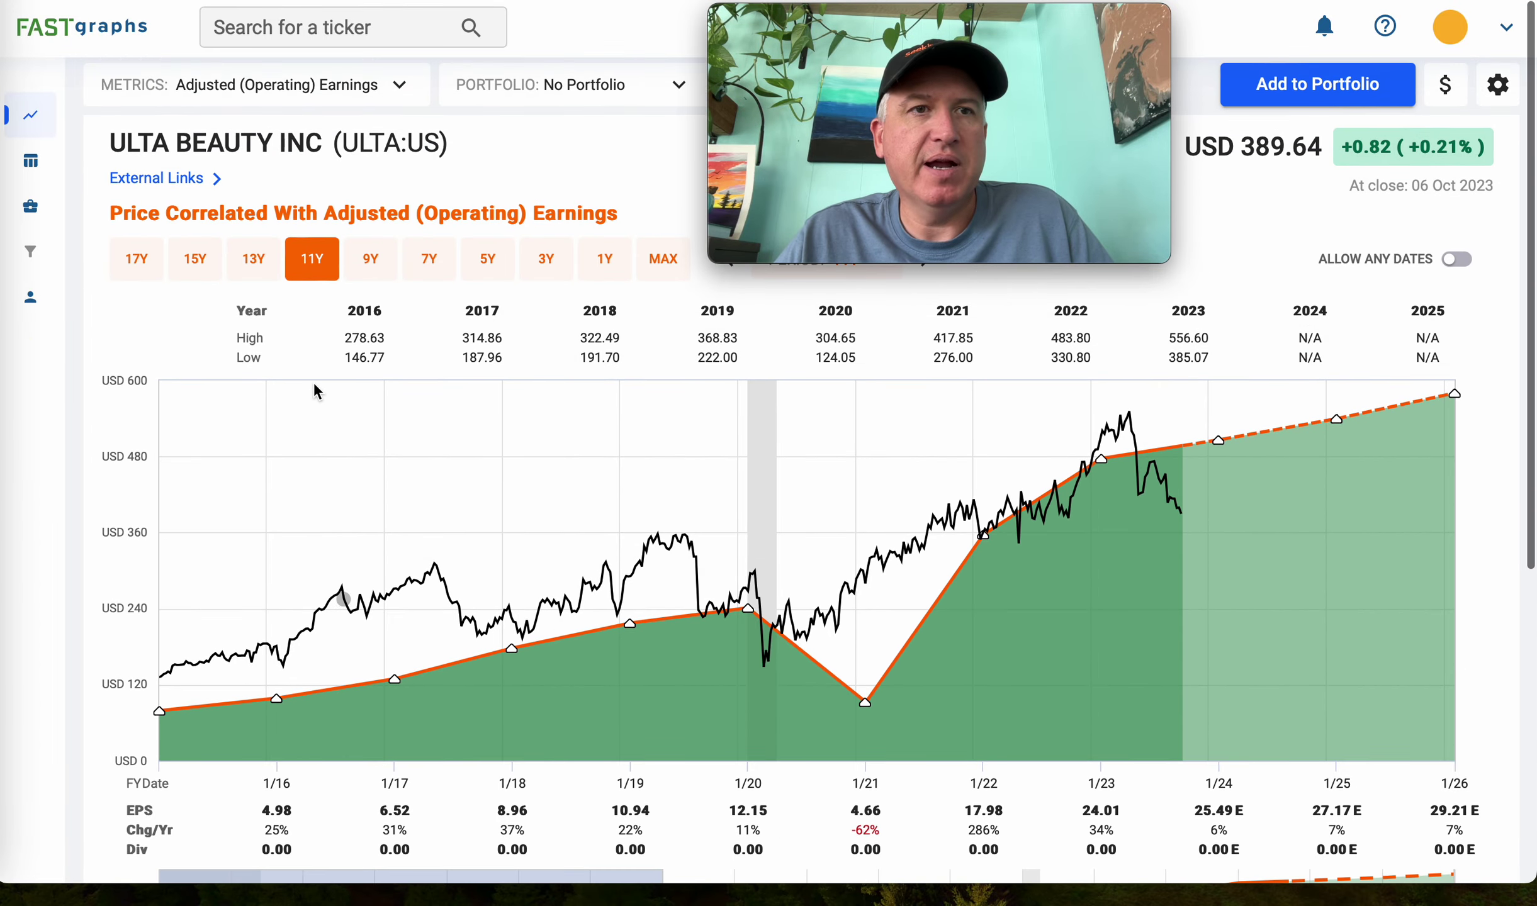
Switch to the Master Valuation Guide Q4 2023 in Google Sheets and inspect the EV earnings yield formula in the ULTA row.
key("ctrl+Tab")
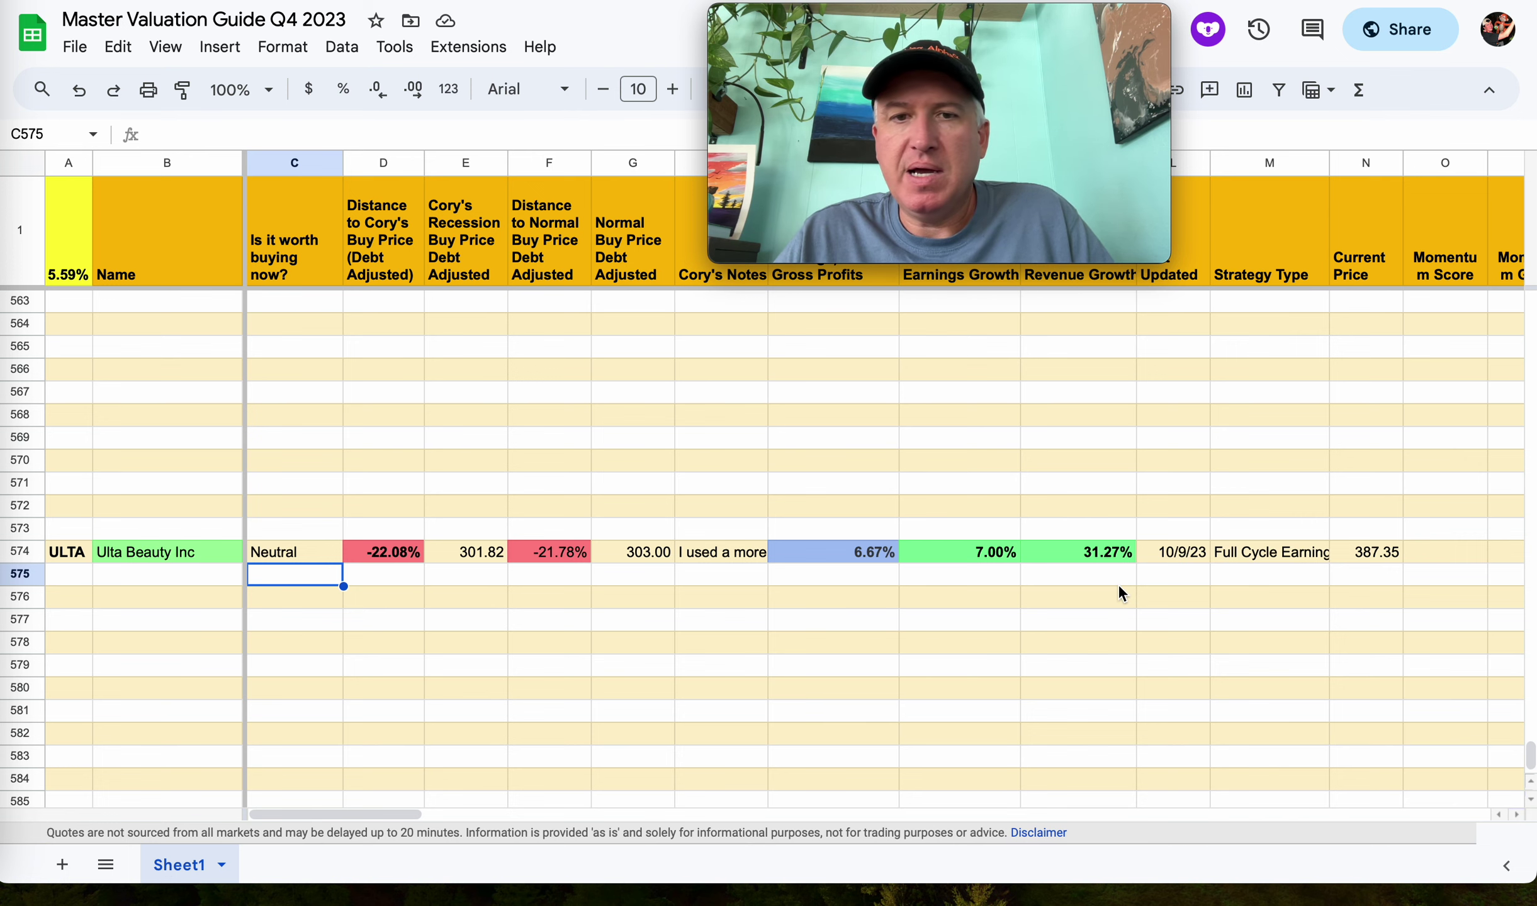
scroll(1118, 583, "right", 5)
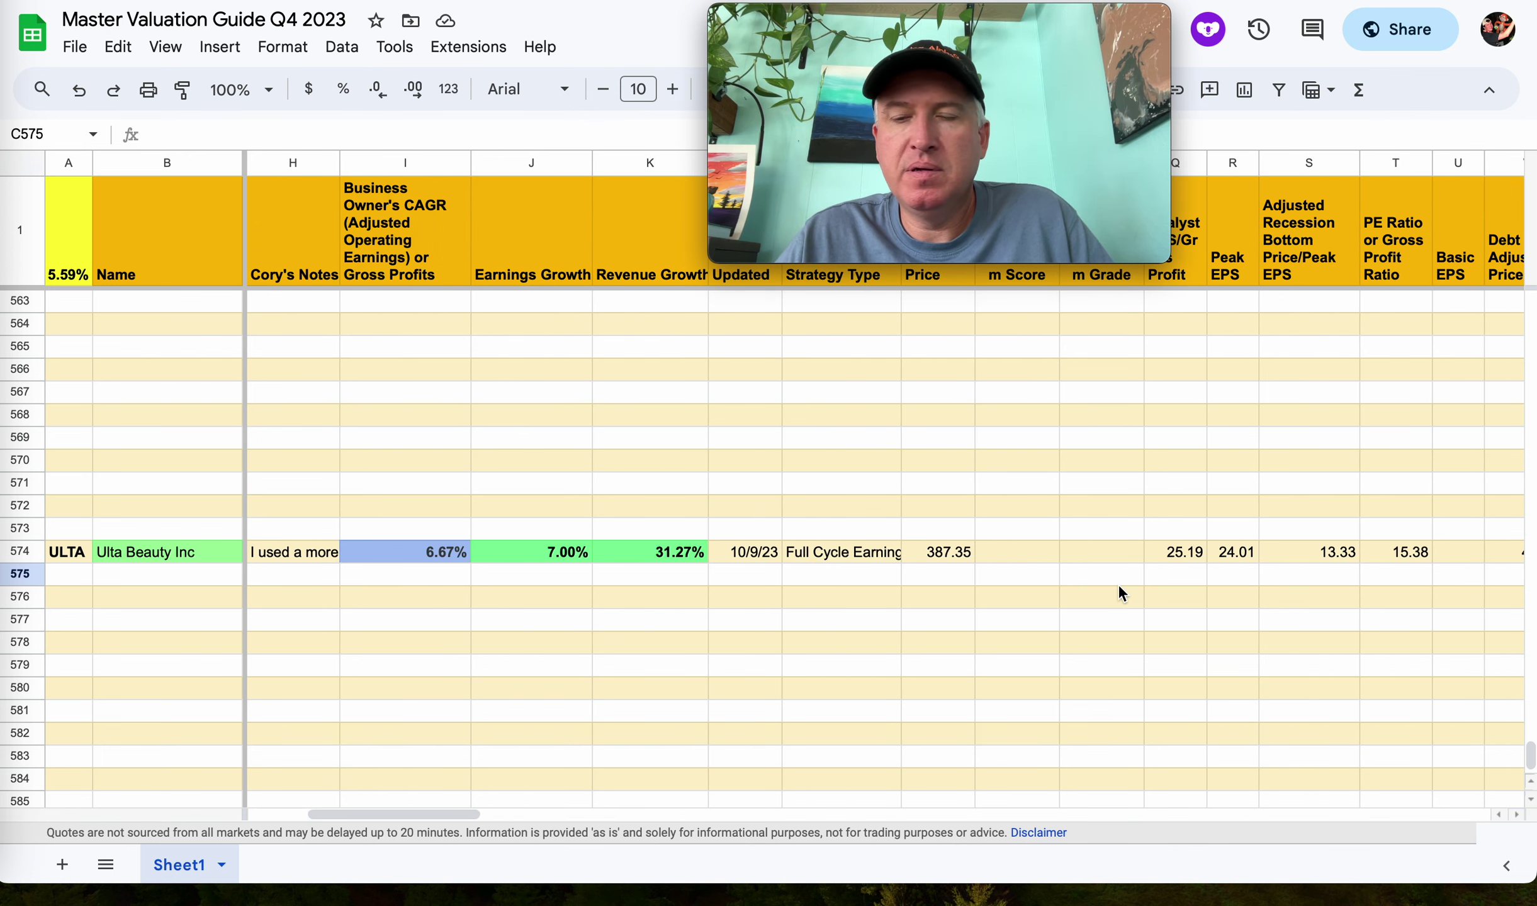
scroll(1118, 587, "right", 2)
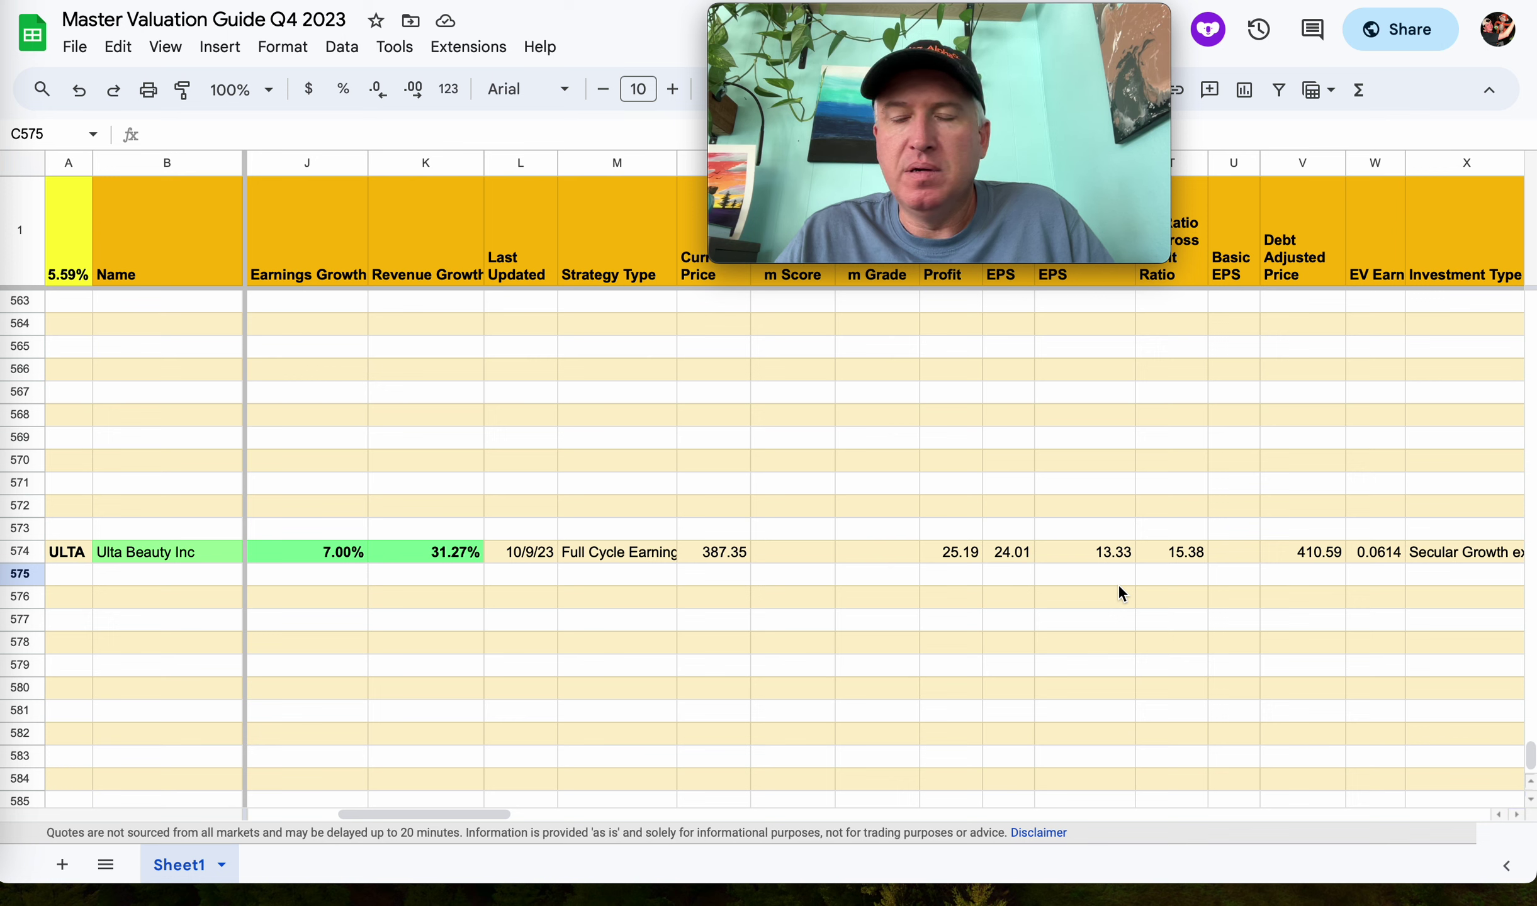
left_click(1378, 552)
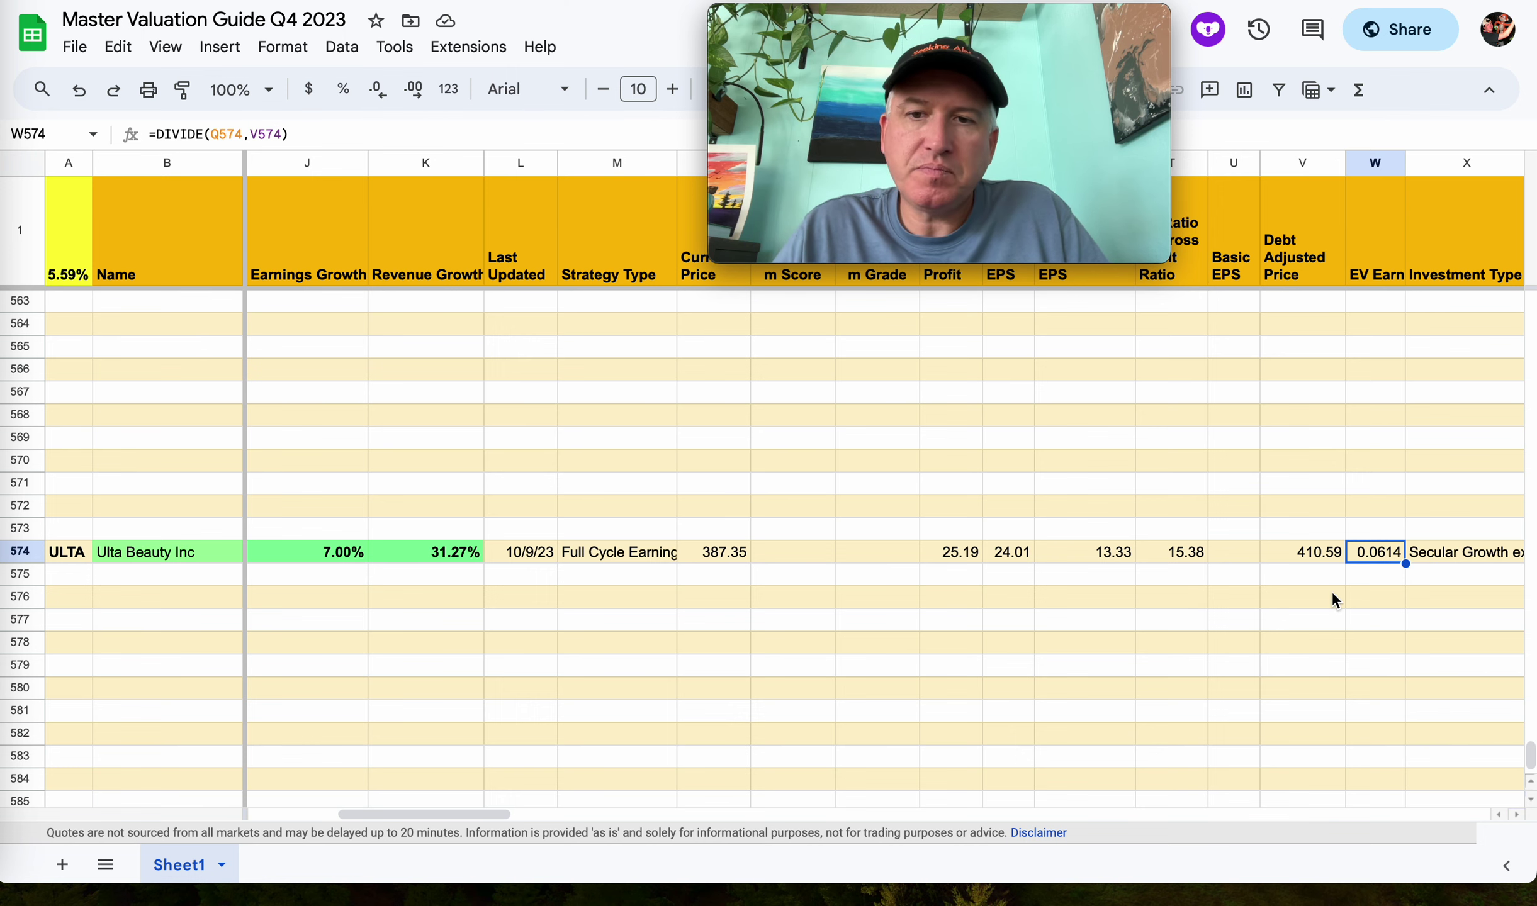
Inspect the EY Adjusted formula for Ulta Beauty in cell AM574.
scroll(1332, 591, "right", 8)
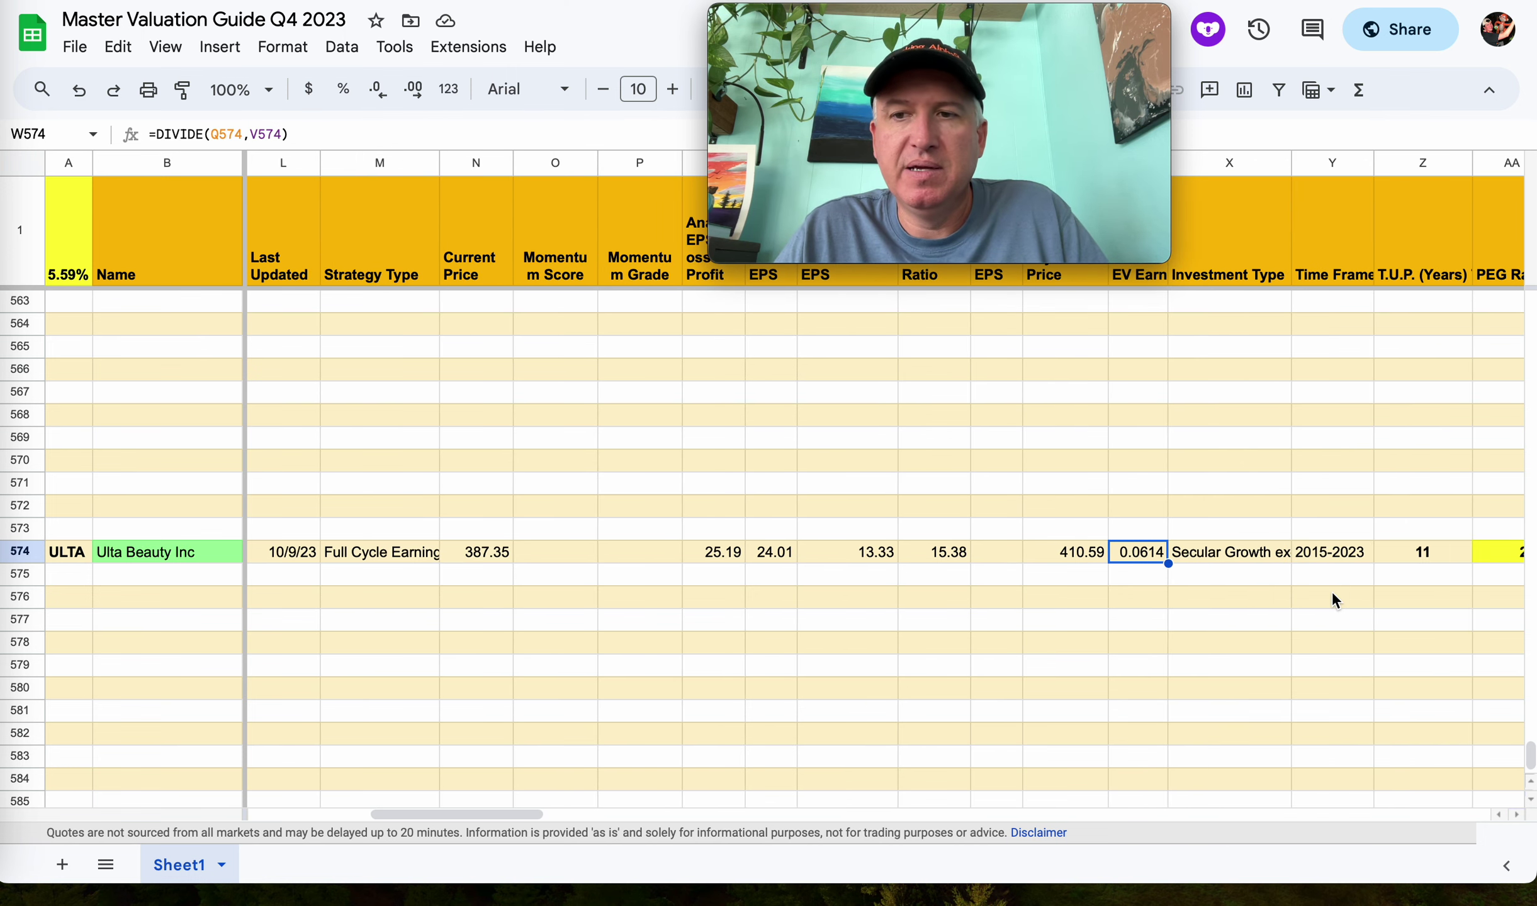
scroll(1331, 600, "right", 3)
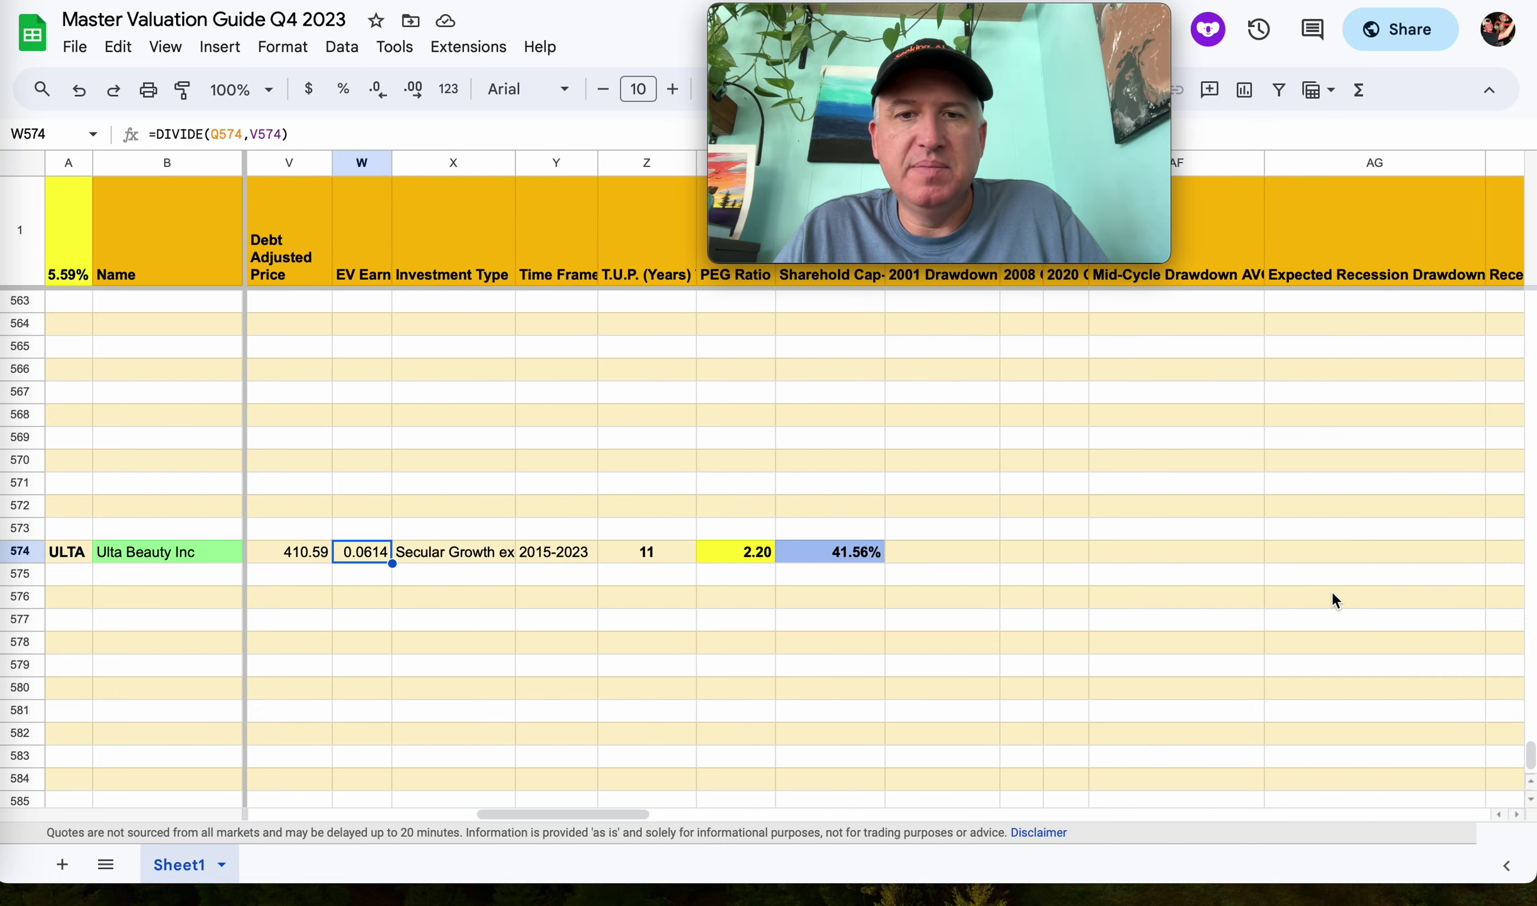
scroll(1335, 600, "right", 2)
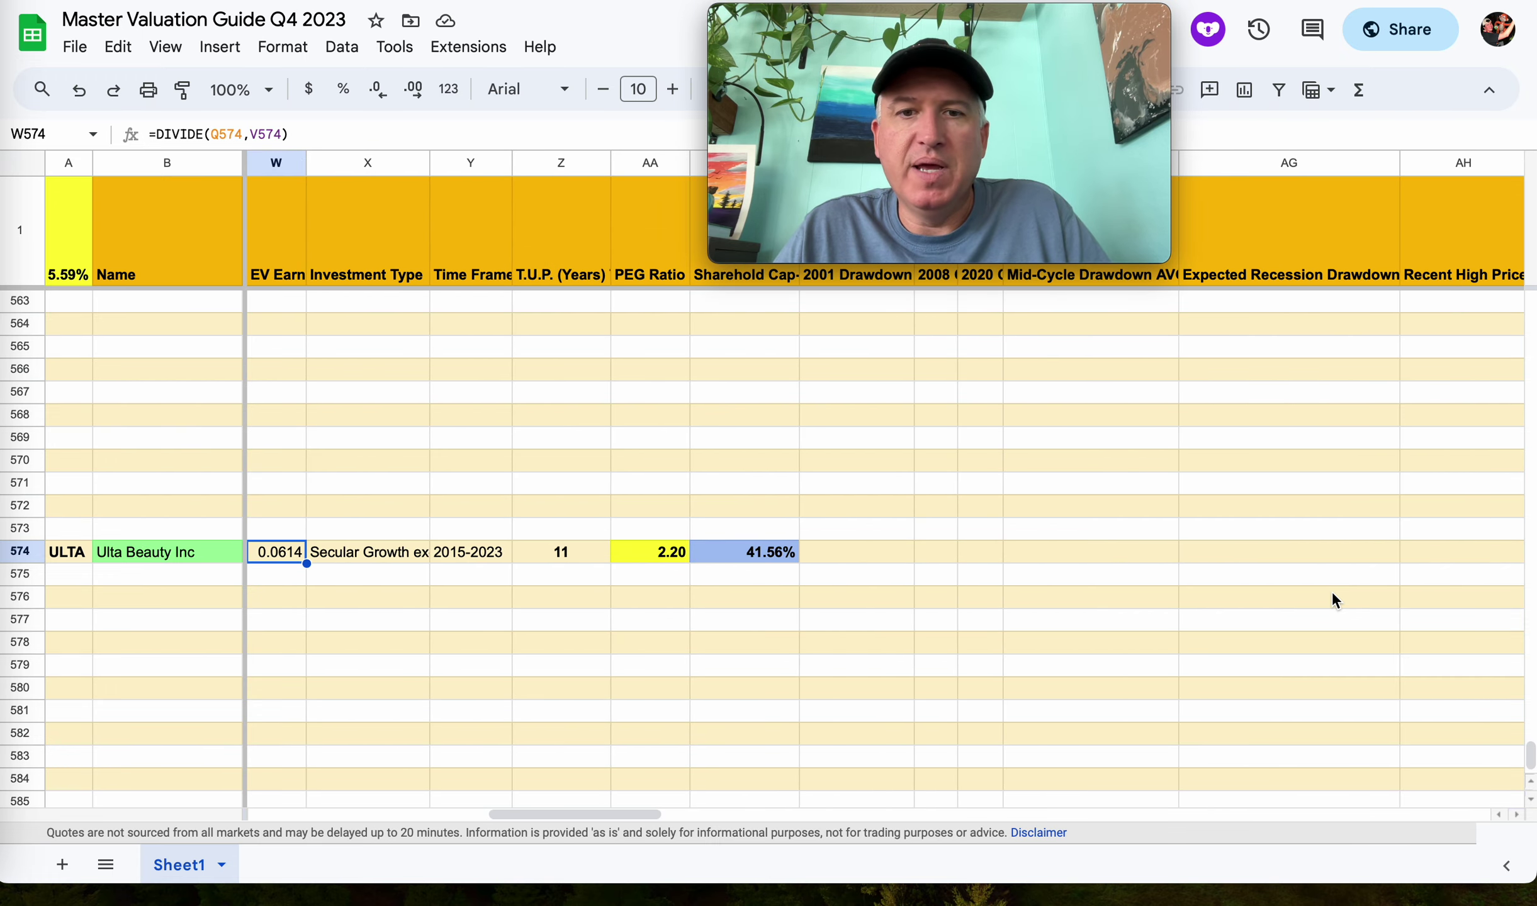
scroll(1333, 600, "right", 1)
scroll(1332, 593, "right", 5)
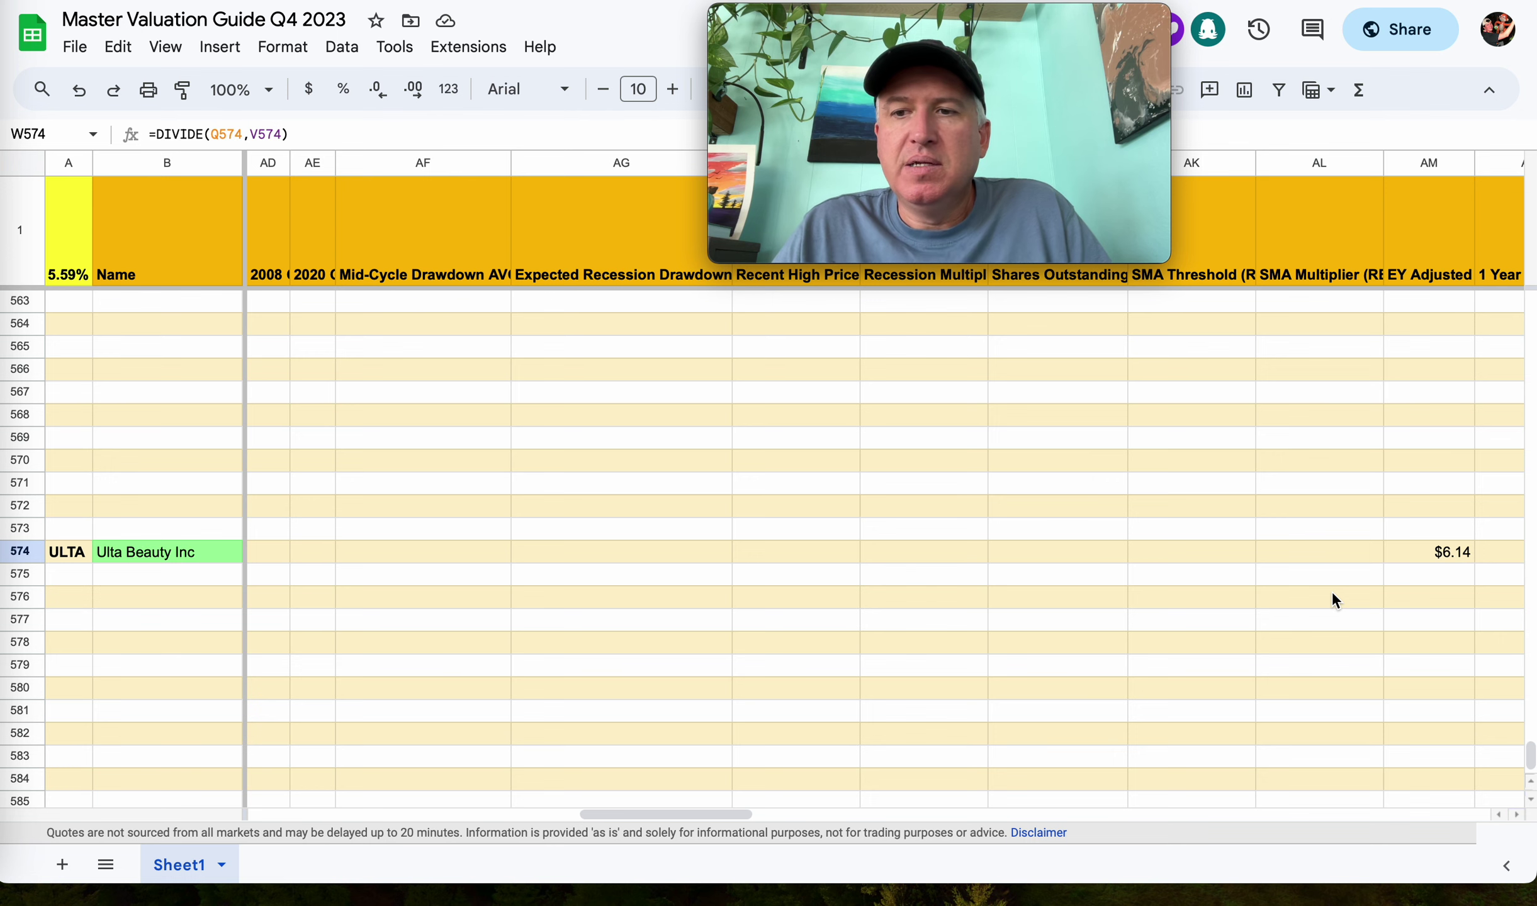
scroll(1332, 593, "right", 2)
scroll(1332, 594, "right", 3)
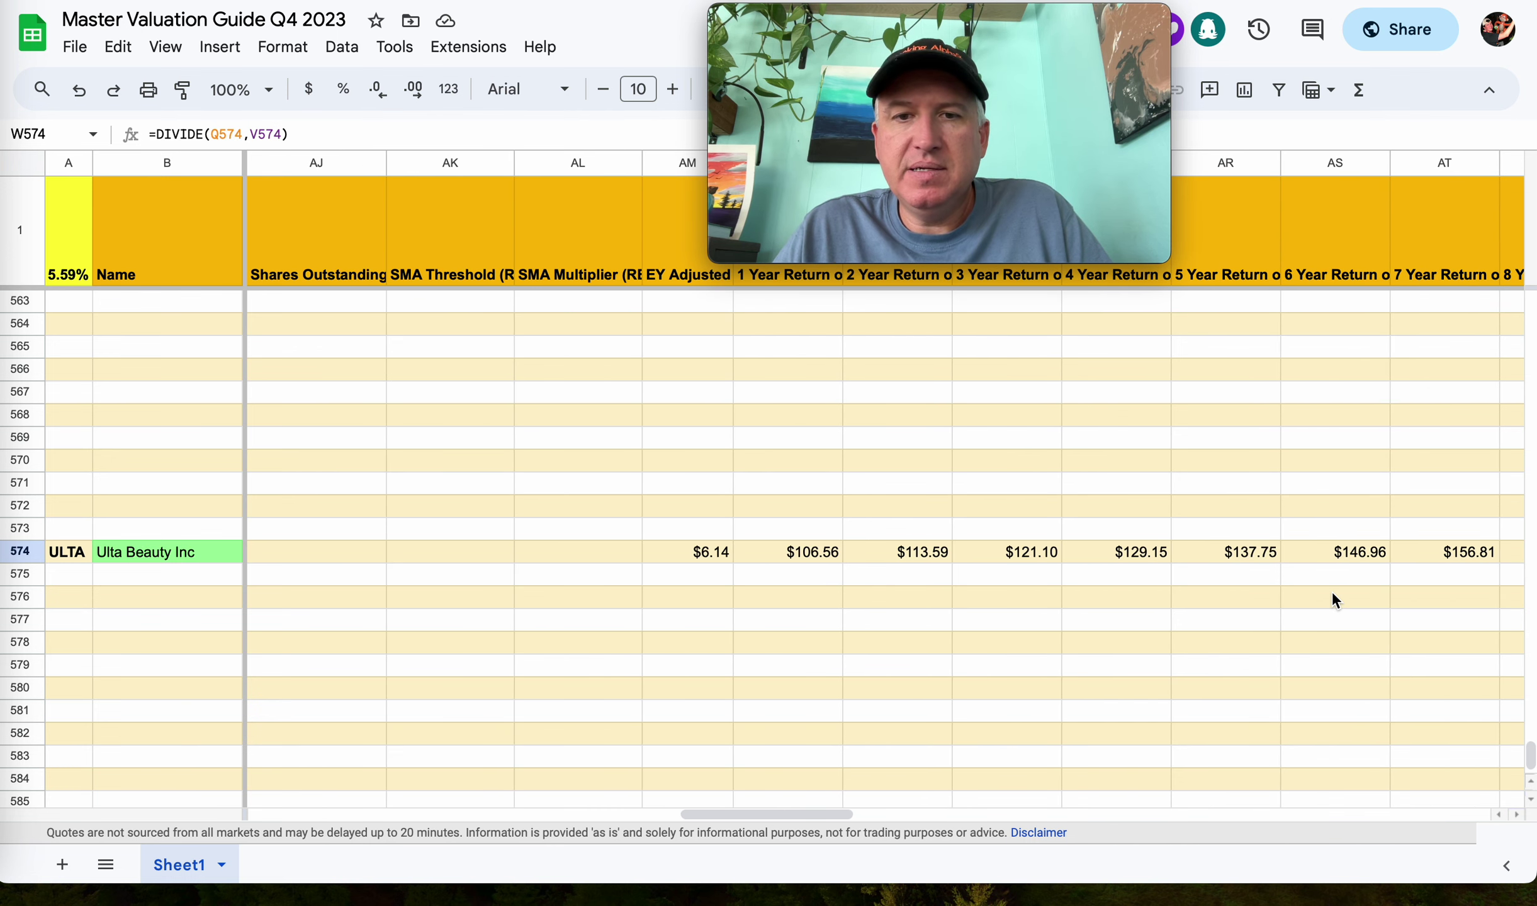
left_click(711, 561)
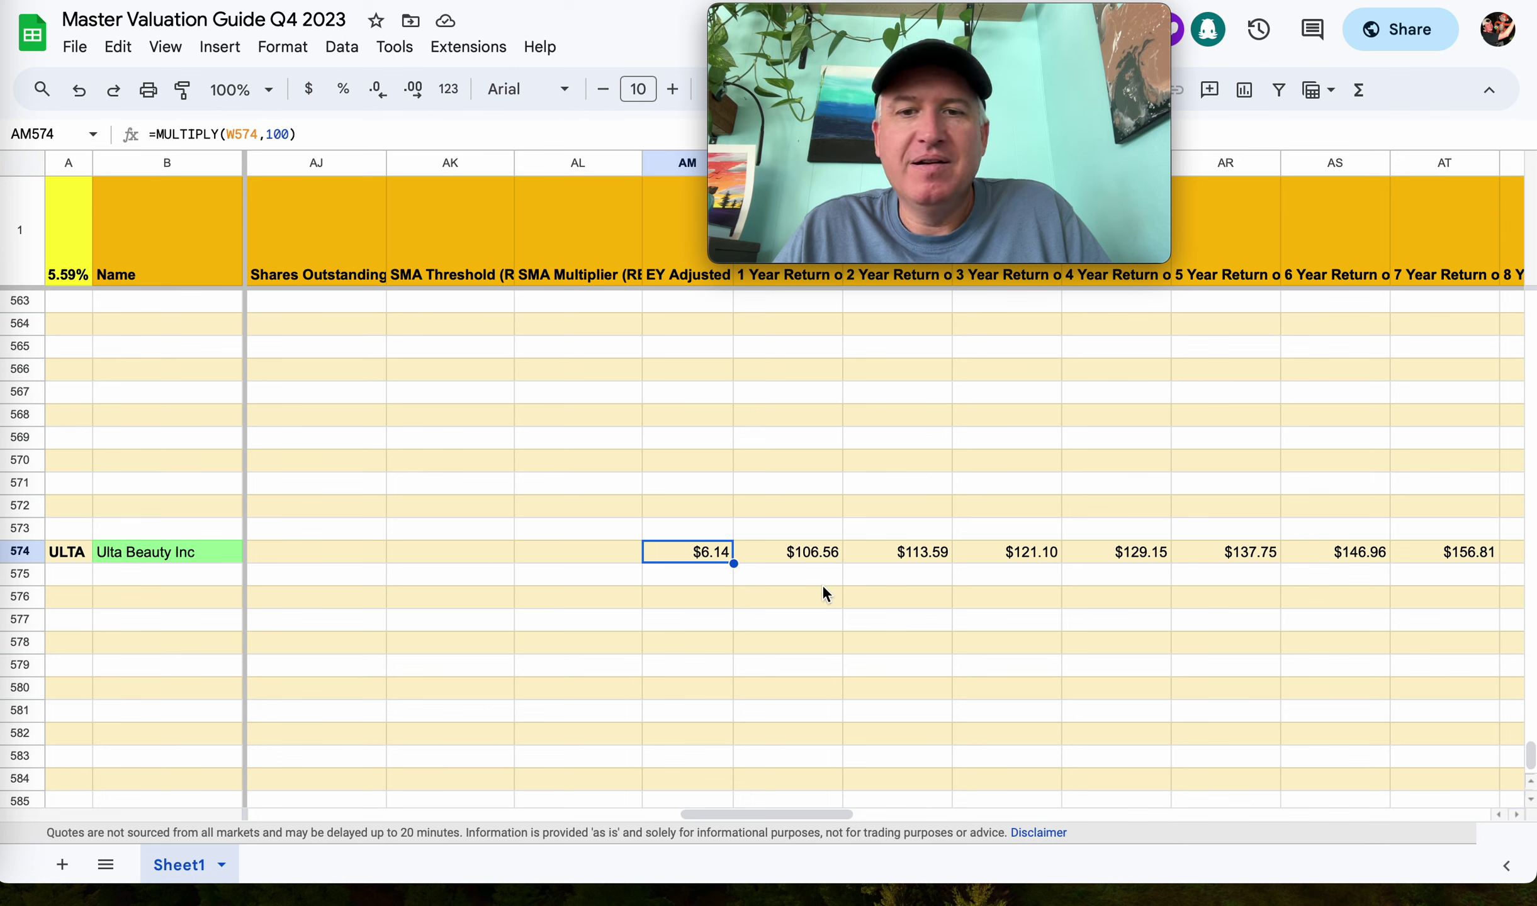
Examine the 1-year, 2-year and 10-year return formulas in the ULTA row.
left_click(821, 557)
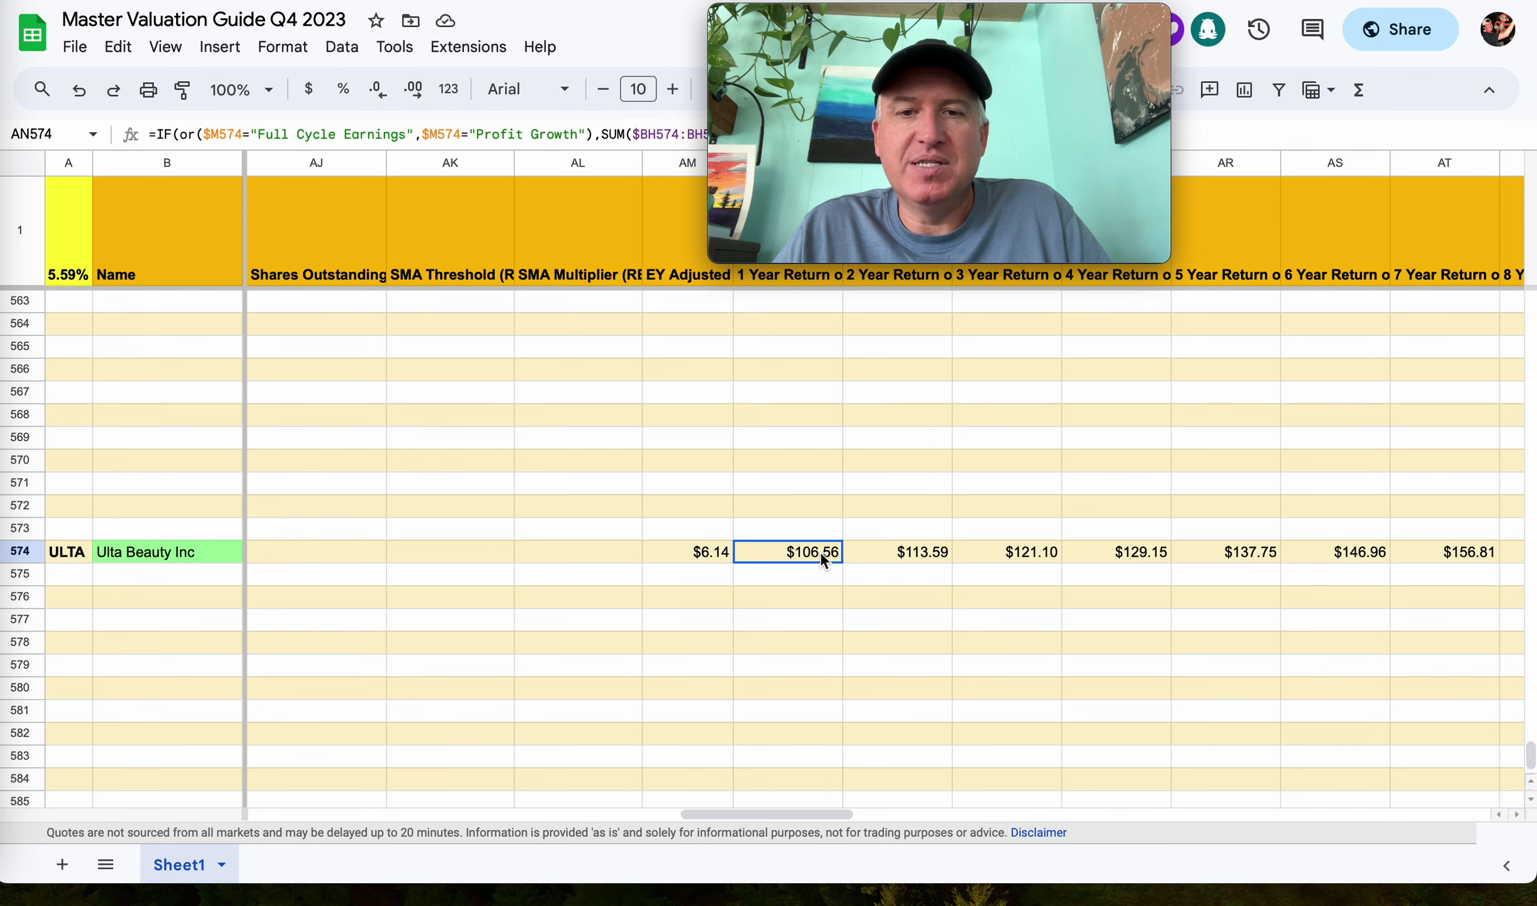
left_click(918, 553)
scroll(1077, 608, "right", 3)
scroll(1078, 607, "right", 2)
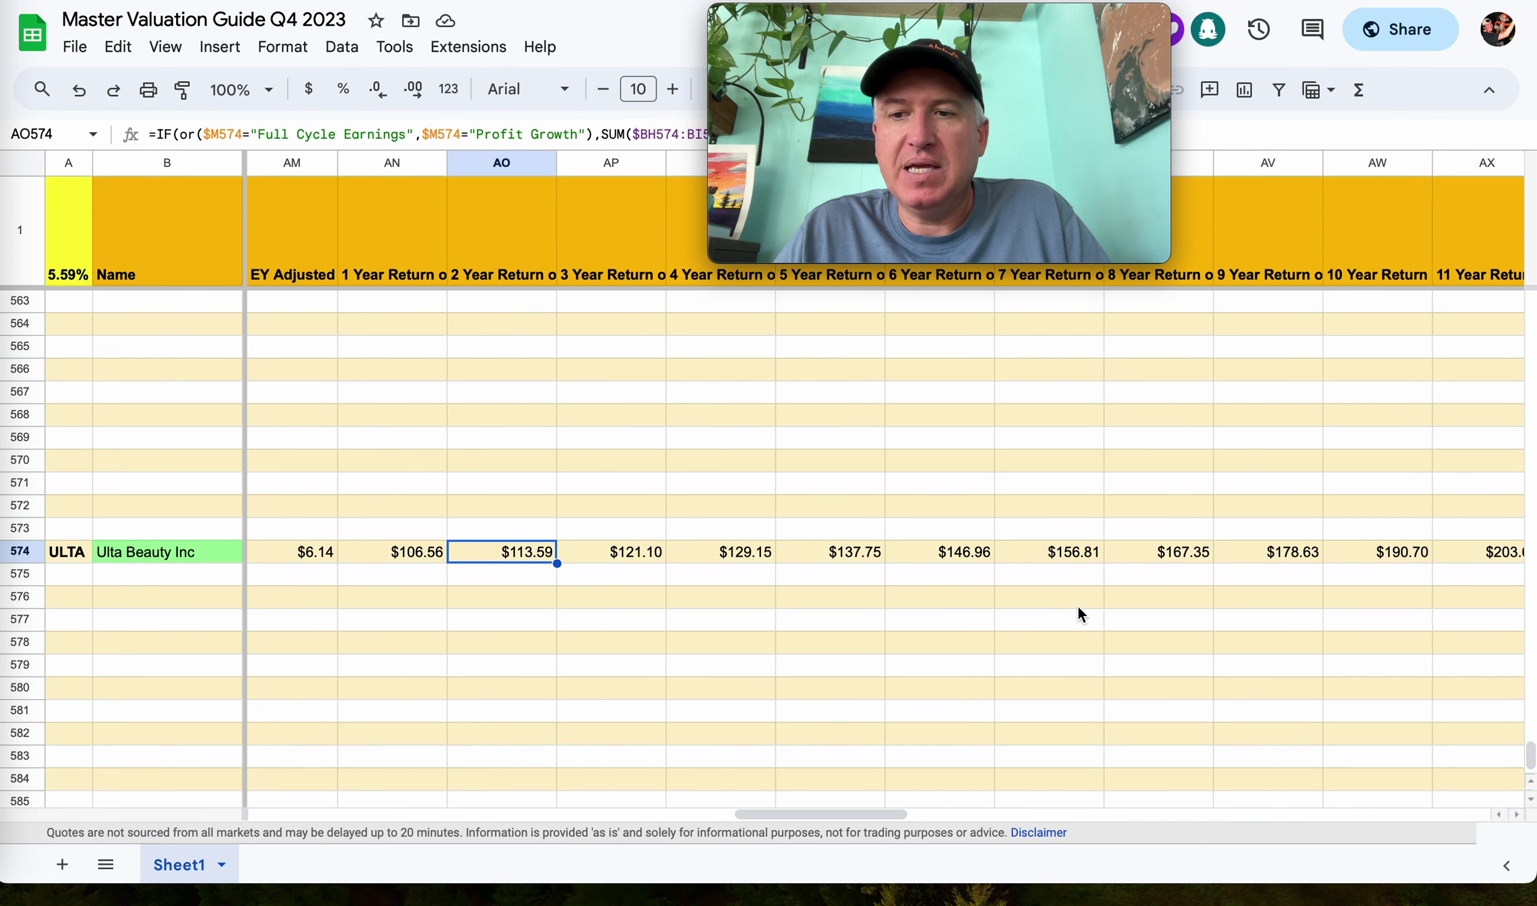
left_click(1359, 561)
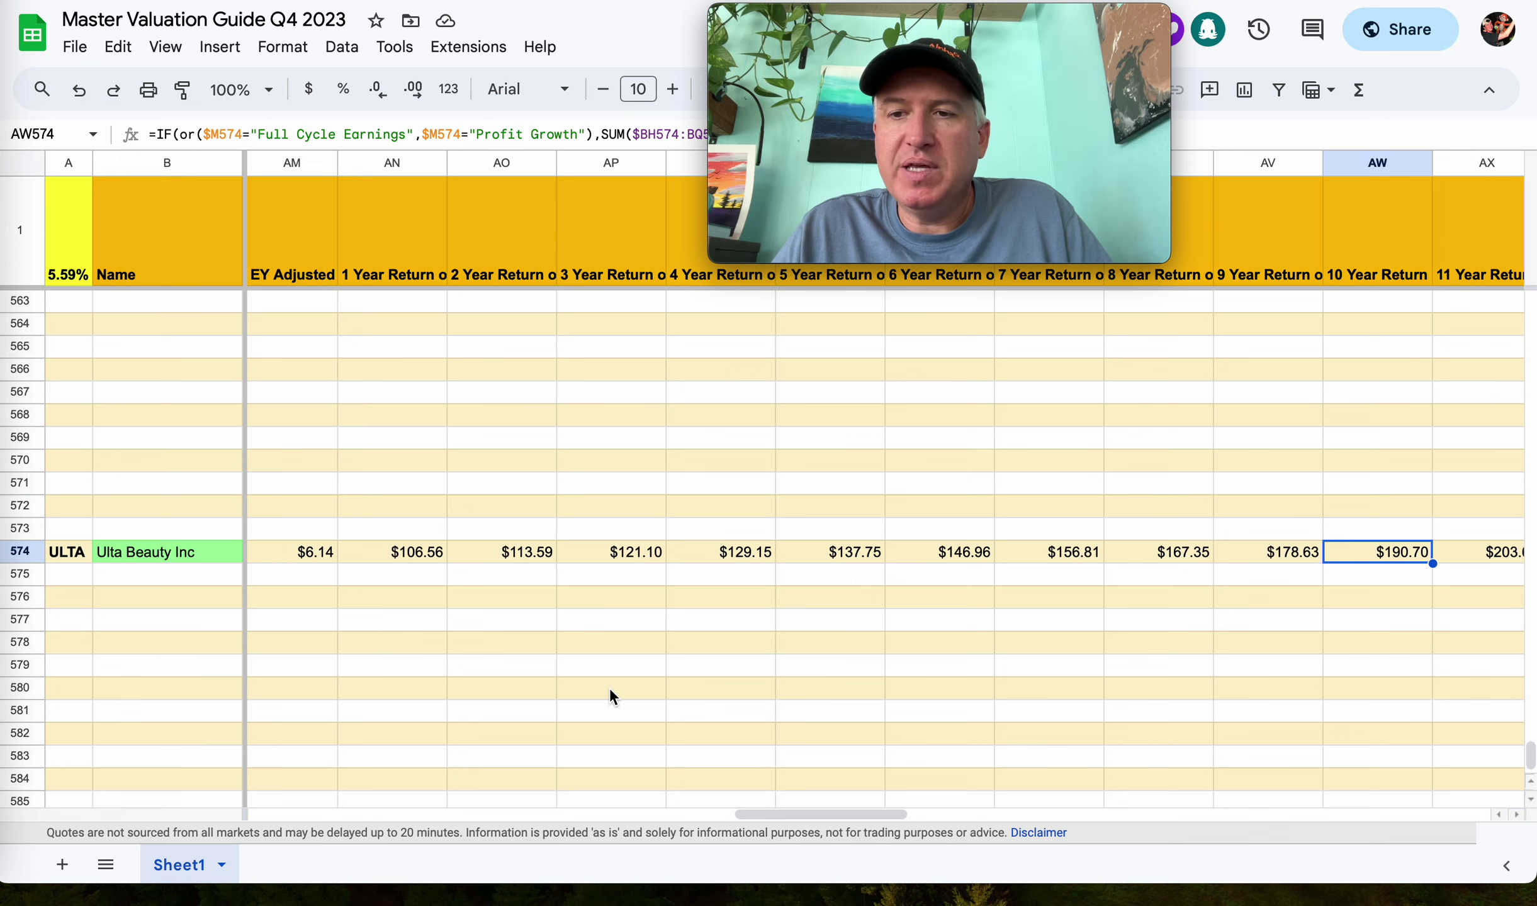
scroll(608, 687, "left", 2)
scroll(609, 686, "right", 2)
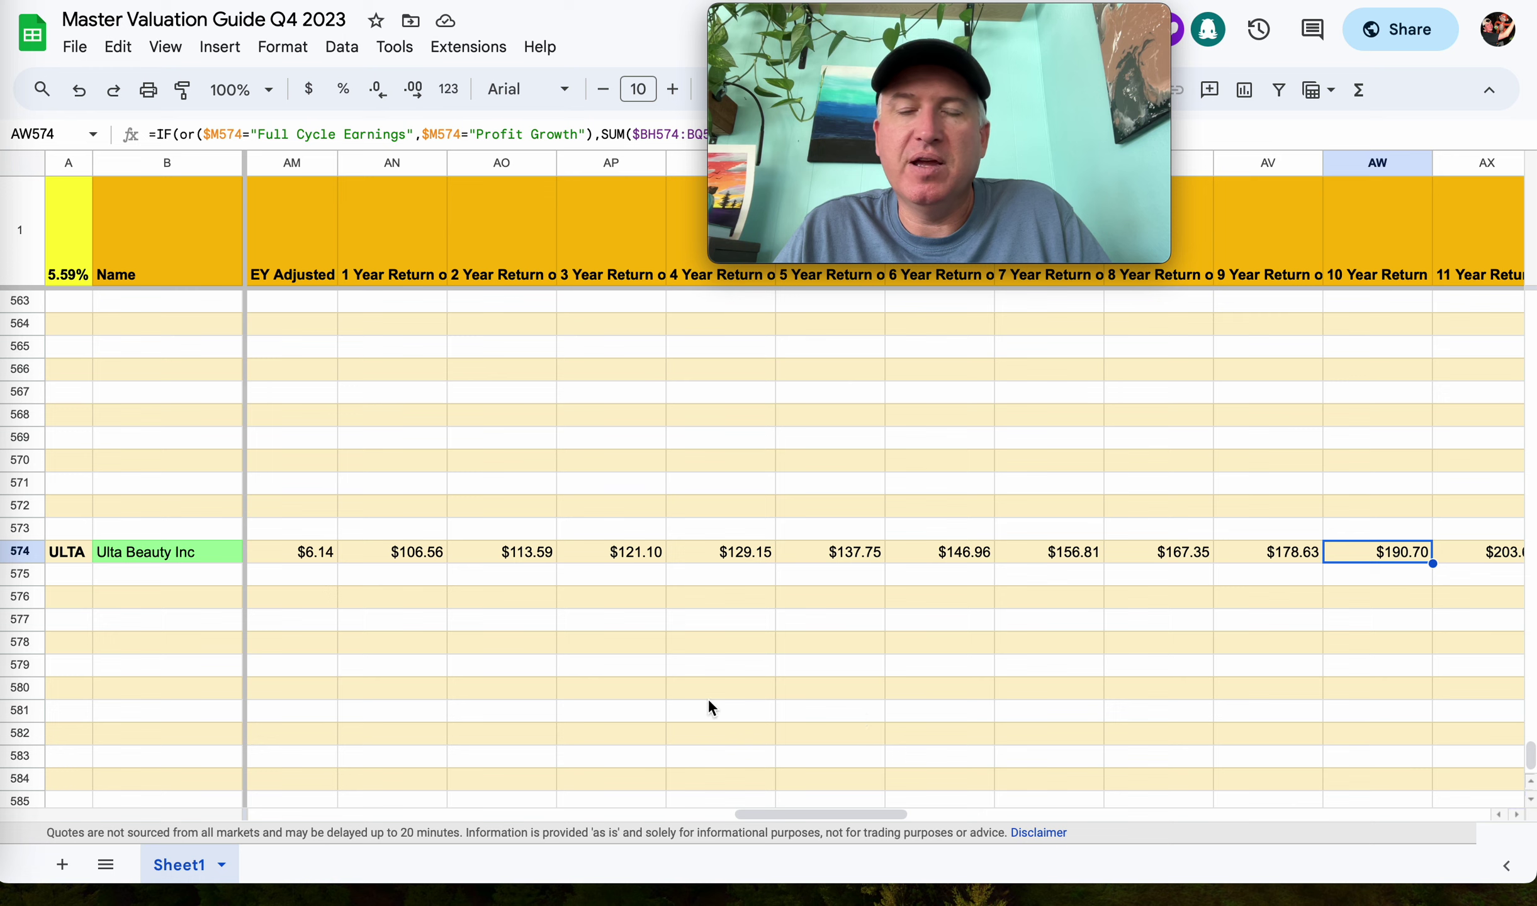
Inspect the Business Owner's CAGR formula for Ulta Beauty in cell I574.
scroll(708, 701, "left", 15)
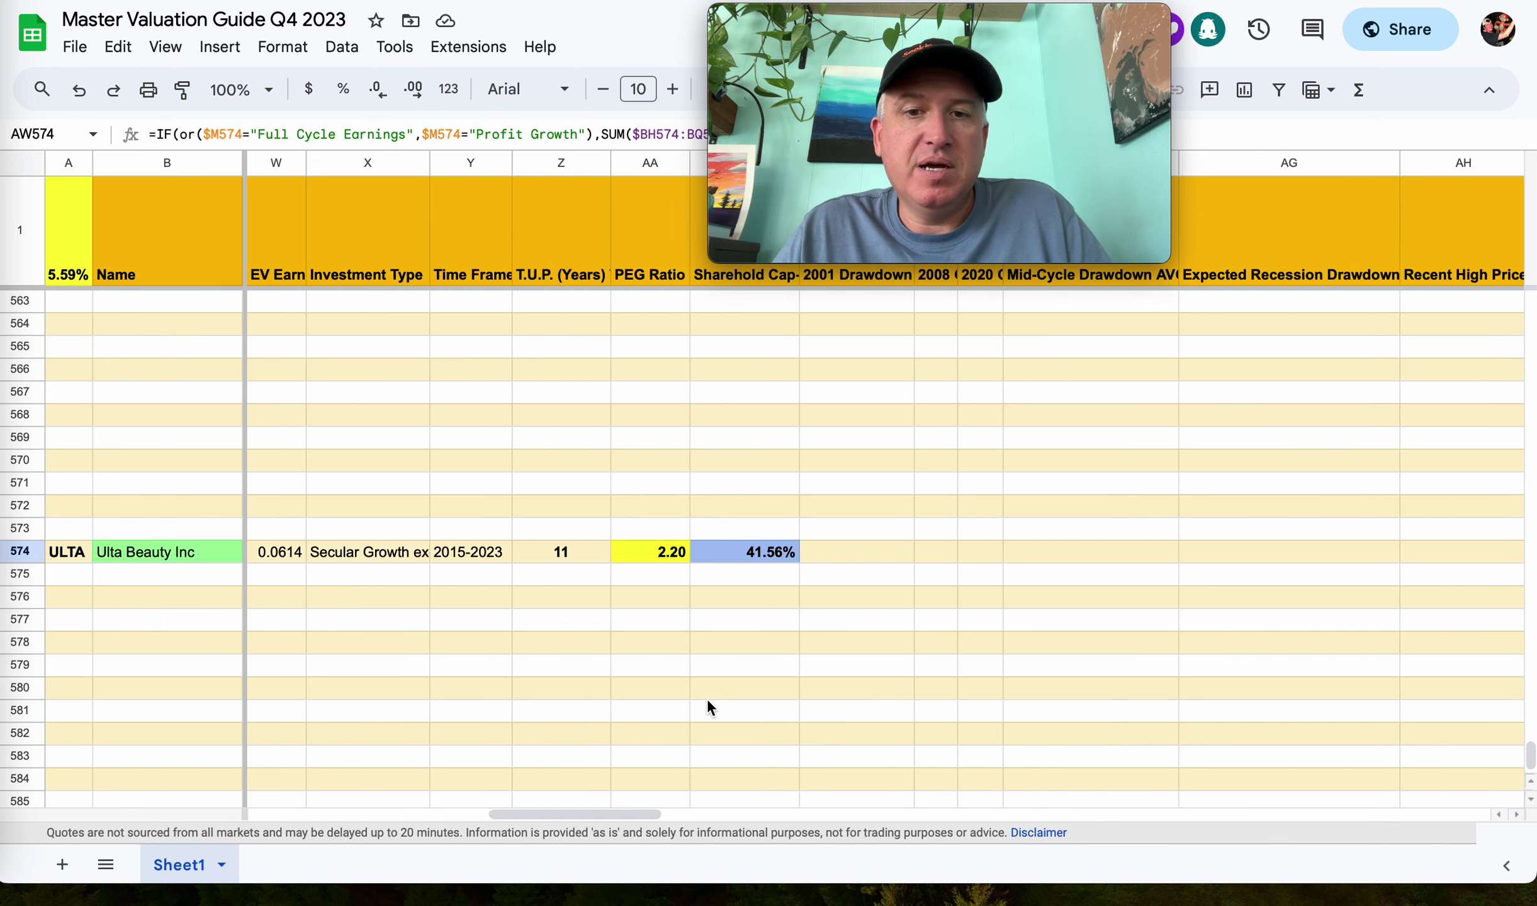
scroll(708, 701, "left", 15)
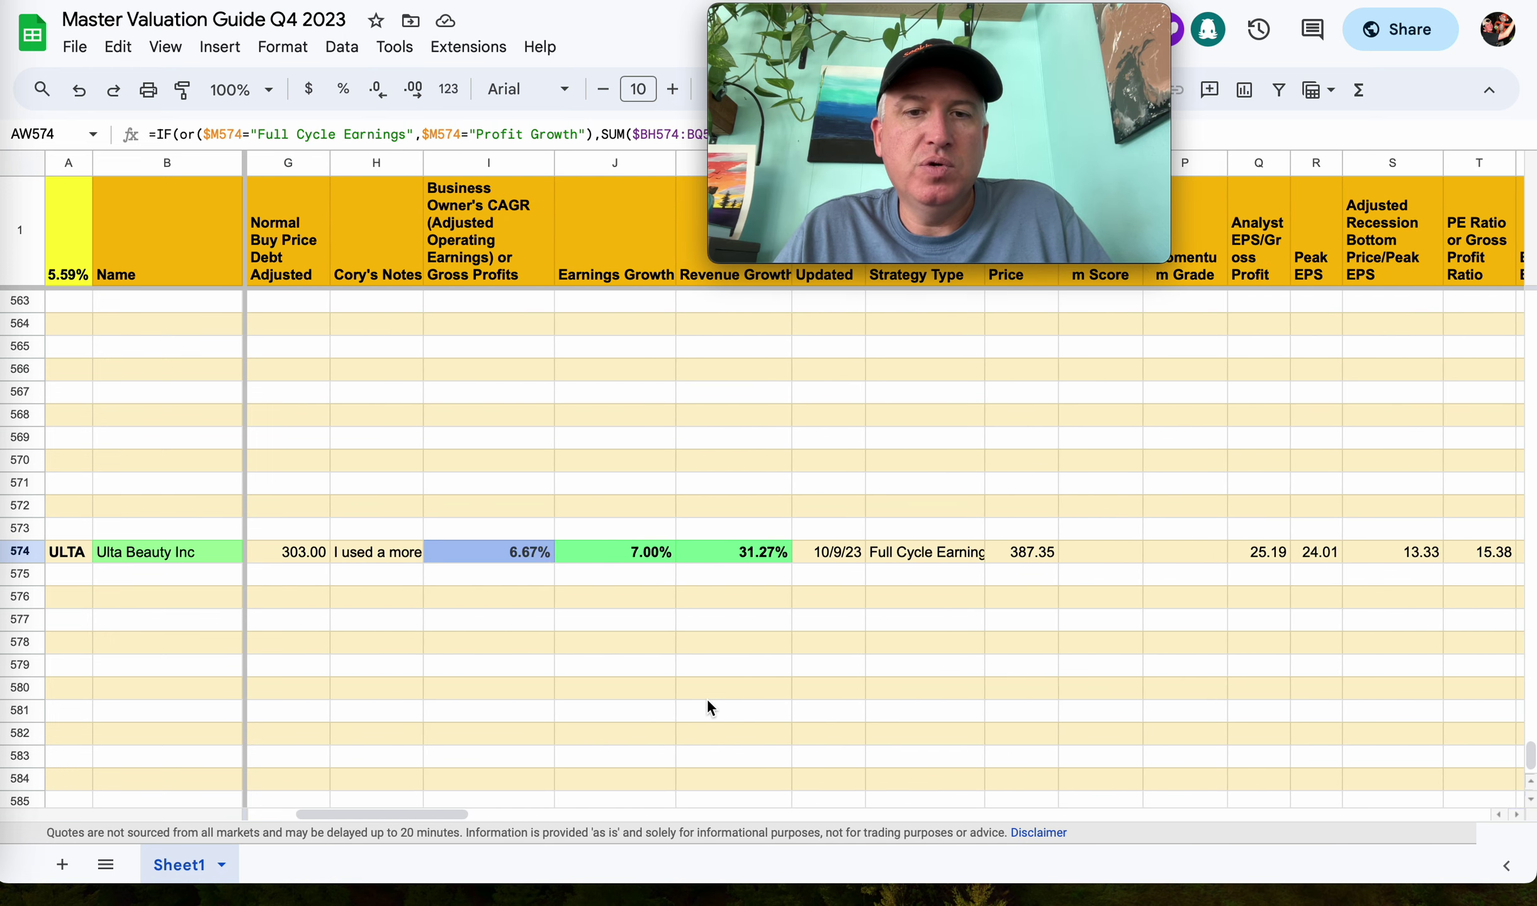
left_click(512, 550)
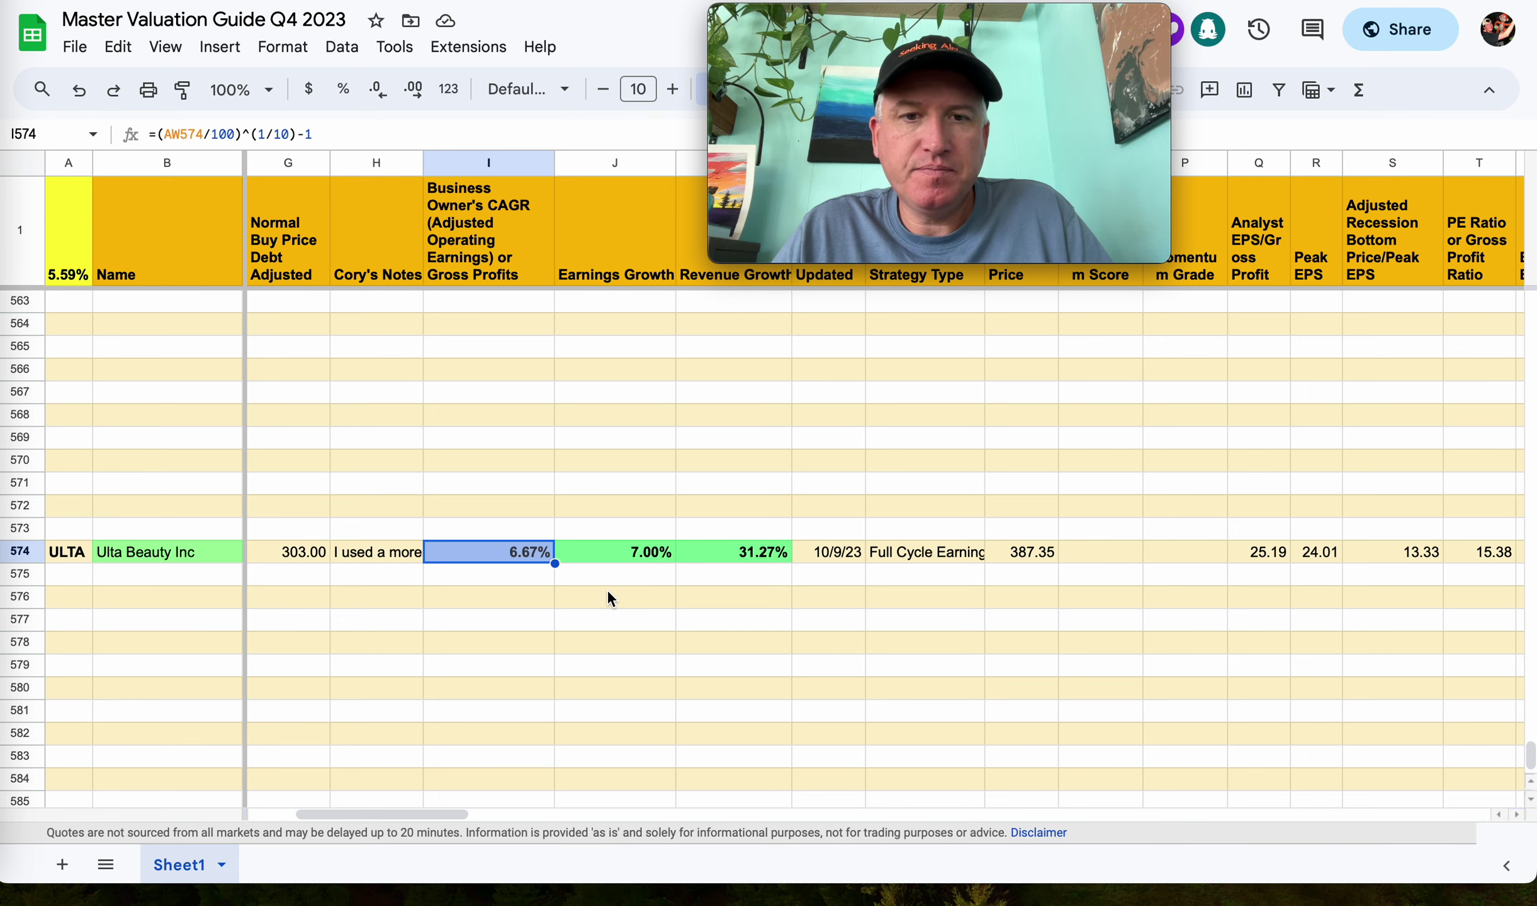
Inspect Ulta Beauty's distance to the normal buy price and its debt-adjusted normal buy price in cells F574 and G574.
scroll(607, 592, "left", 3)
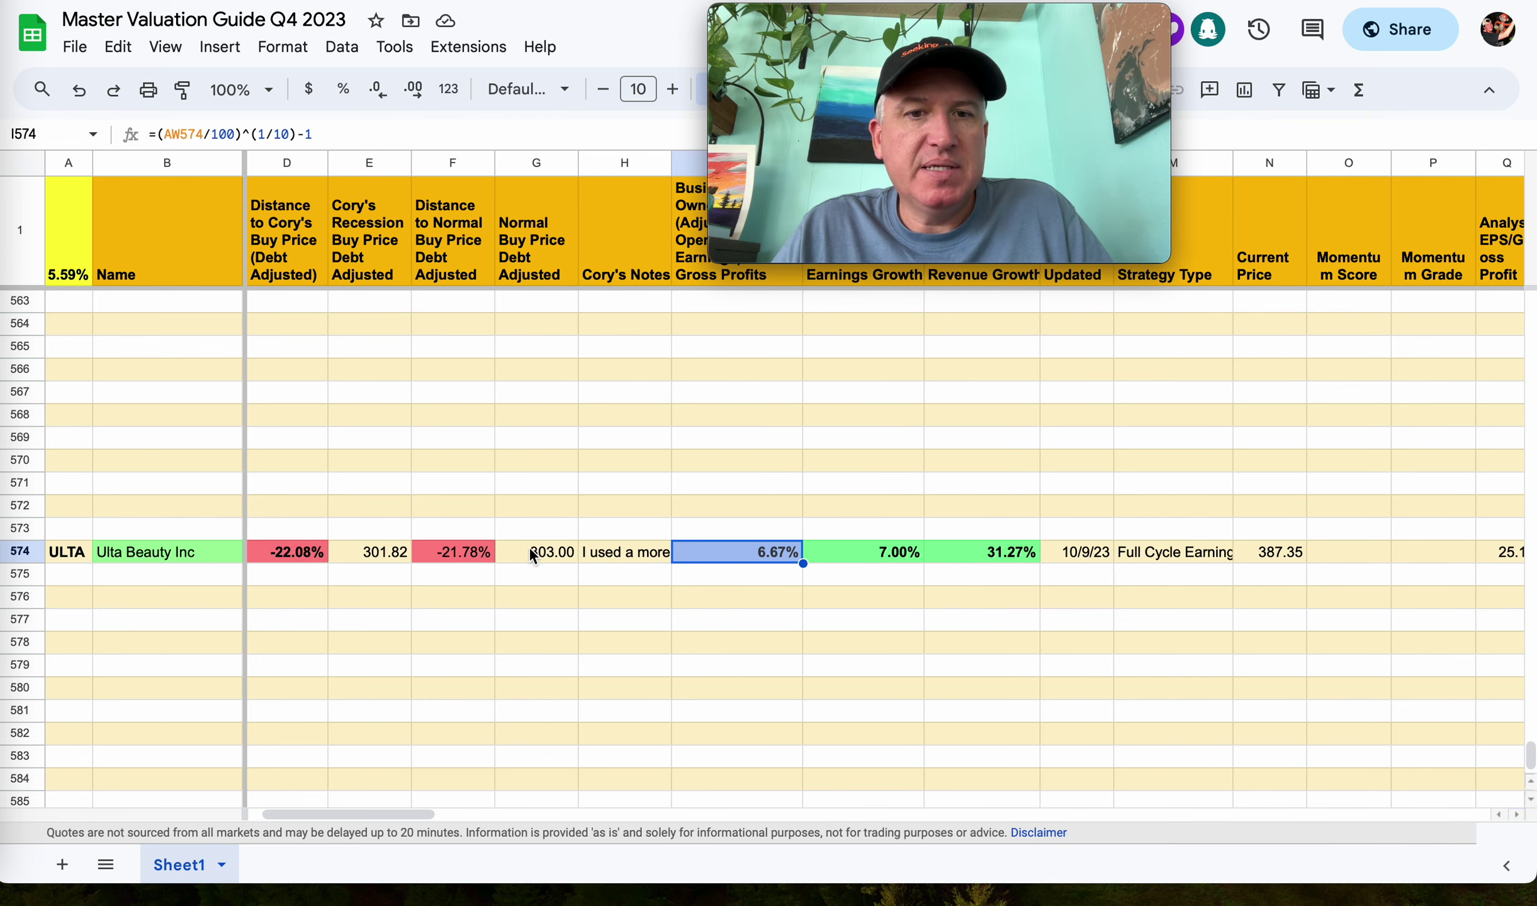
left_click(478, 552)
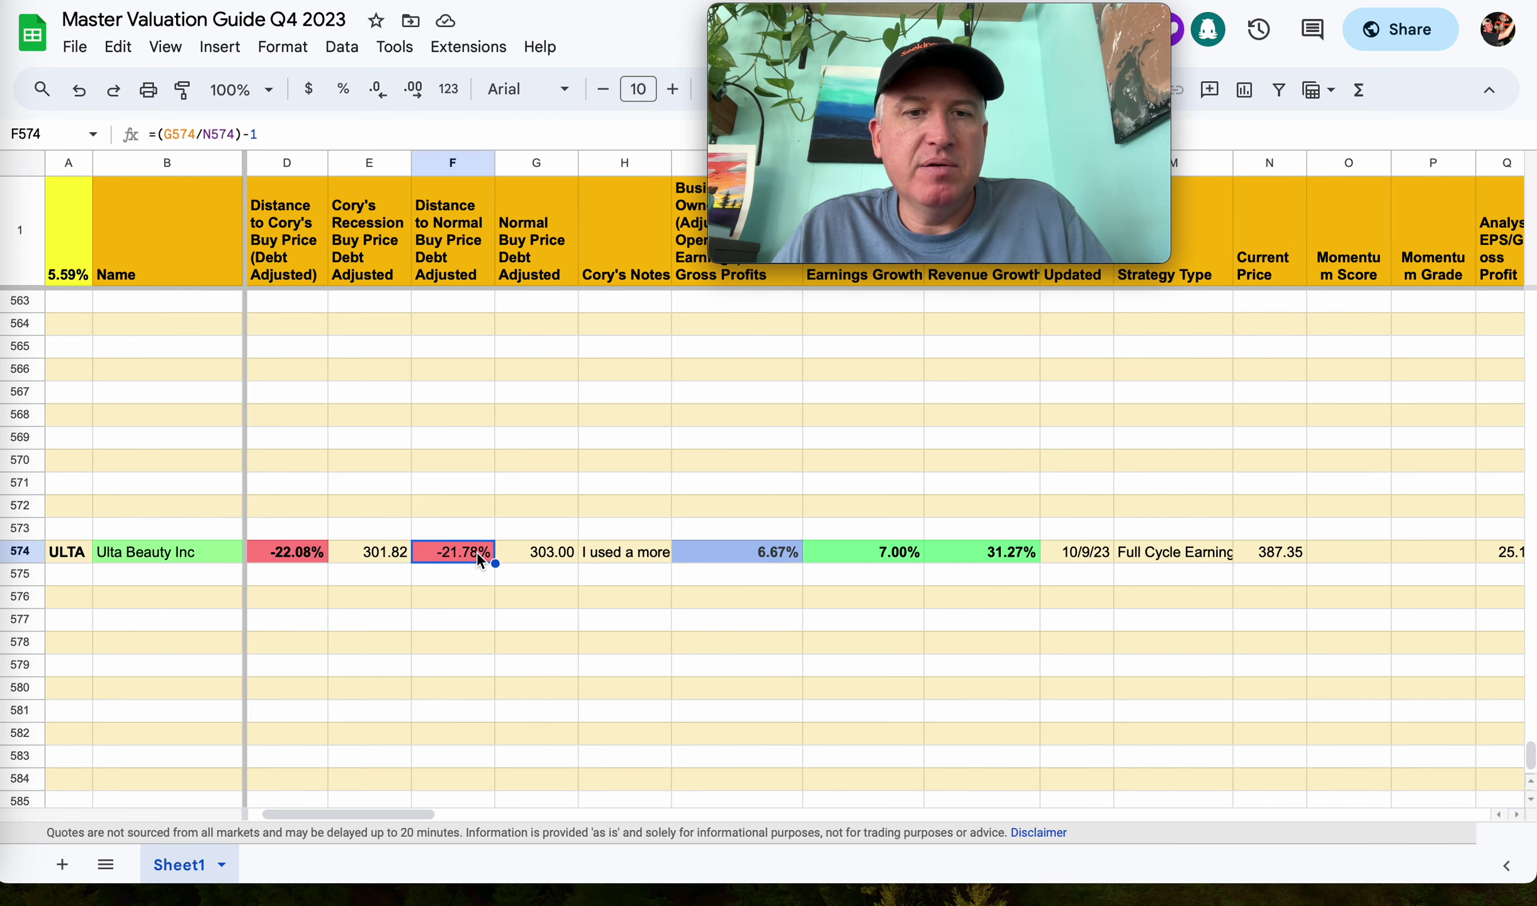
left_click(554, 555)
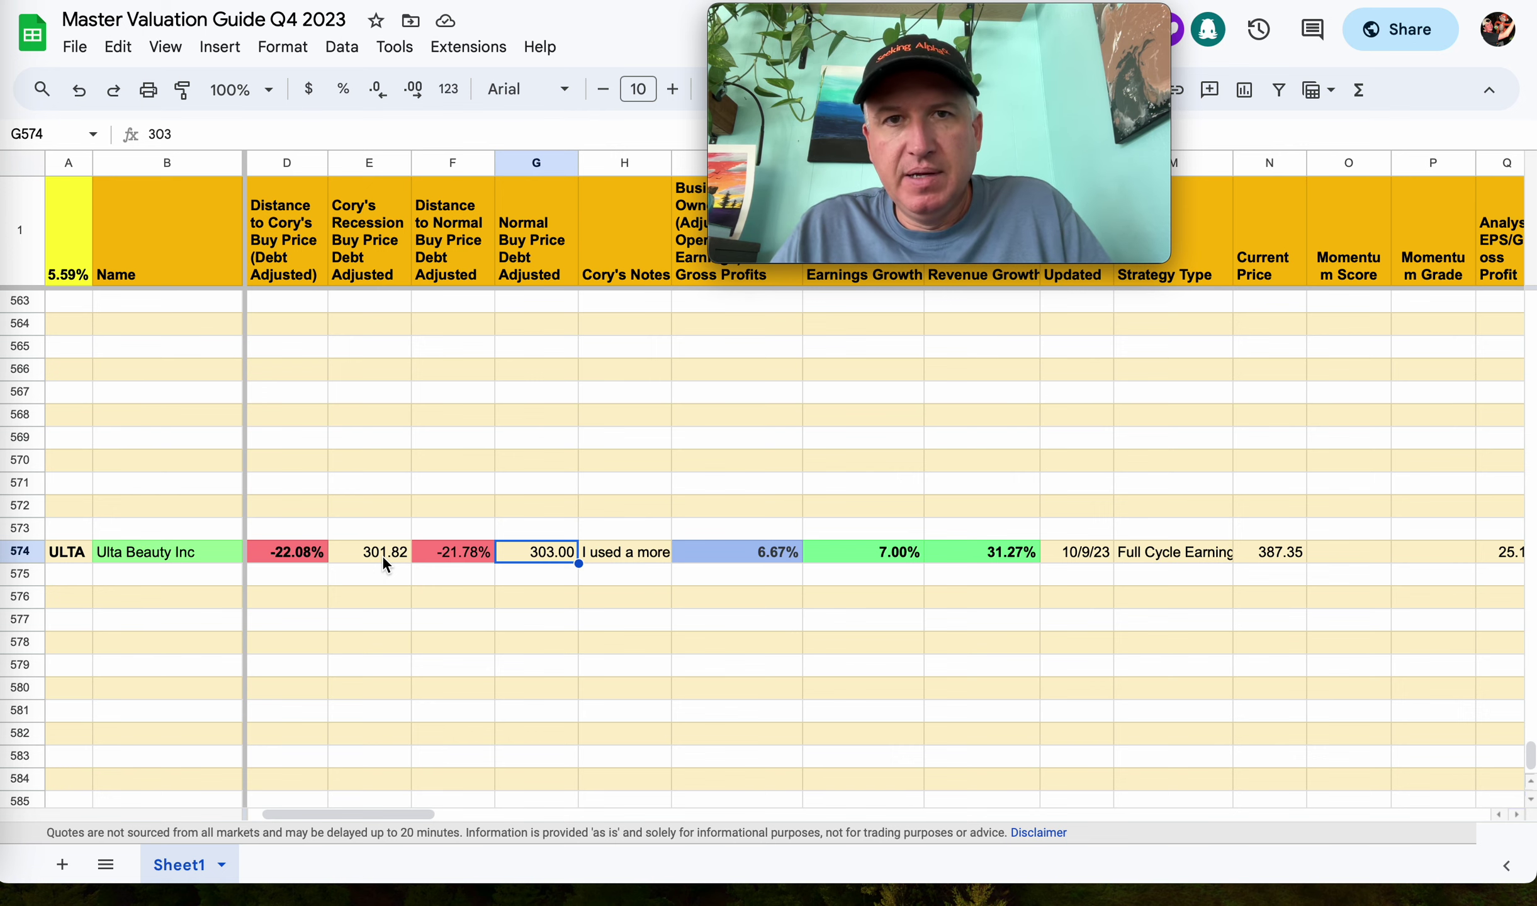
Switch back to FAST Graphs and review Ulta Beauty's 11-year price and adjusted operating earnings graph with its EPS figures.
left_click(235, 3)
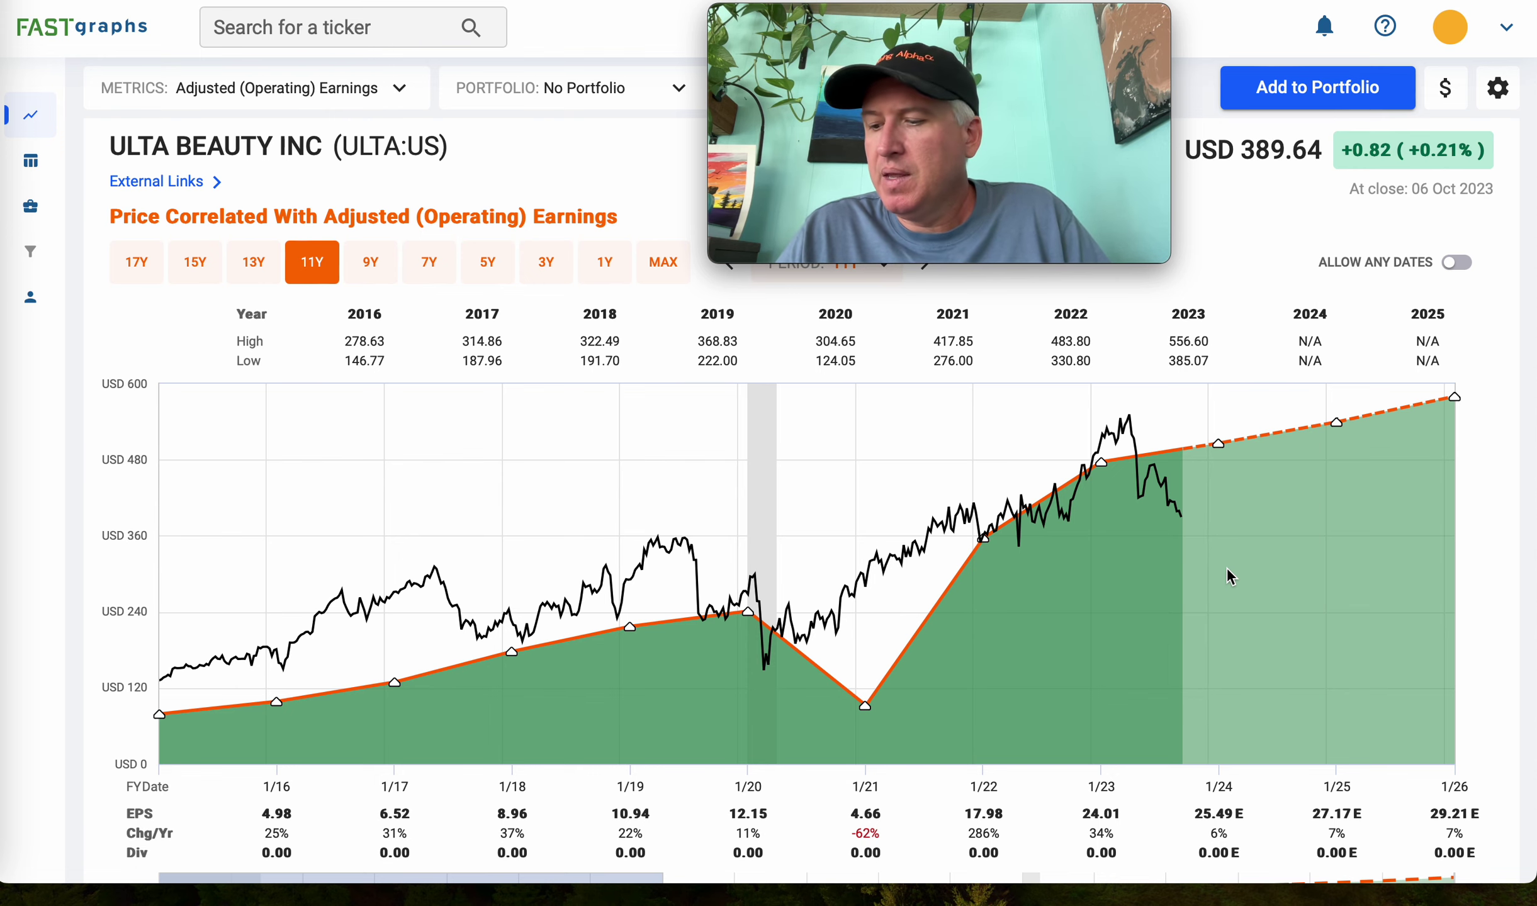
scroll(1121, 658, "down", 2)
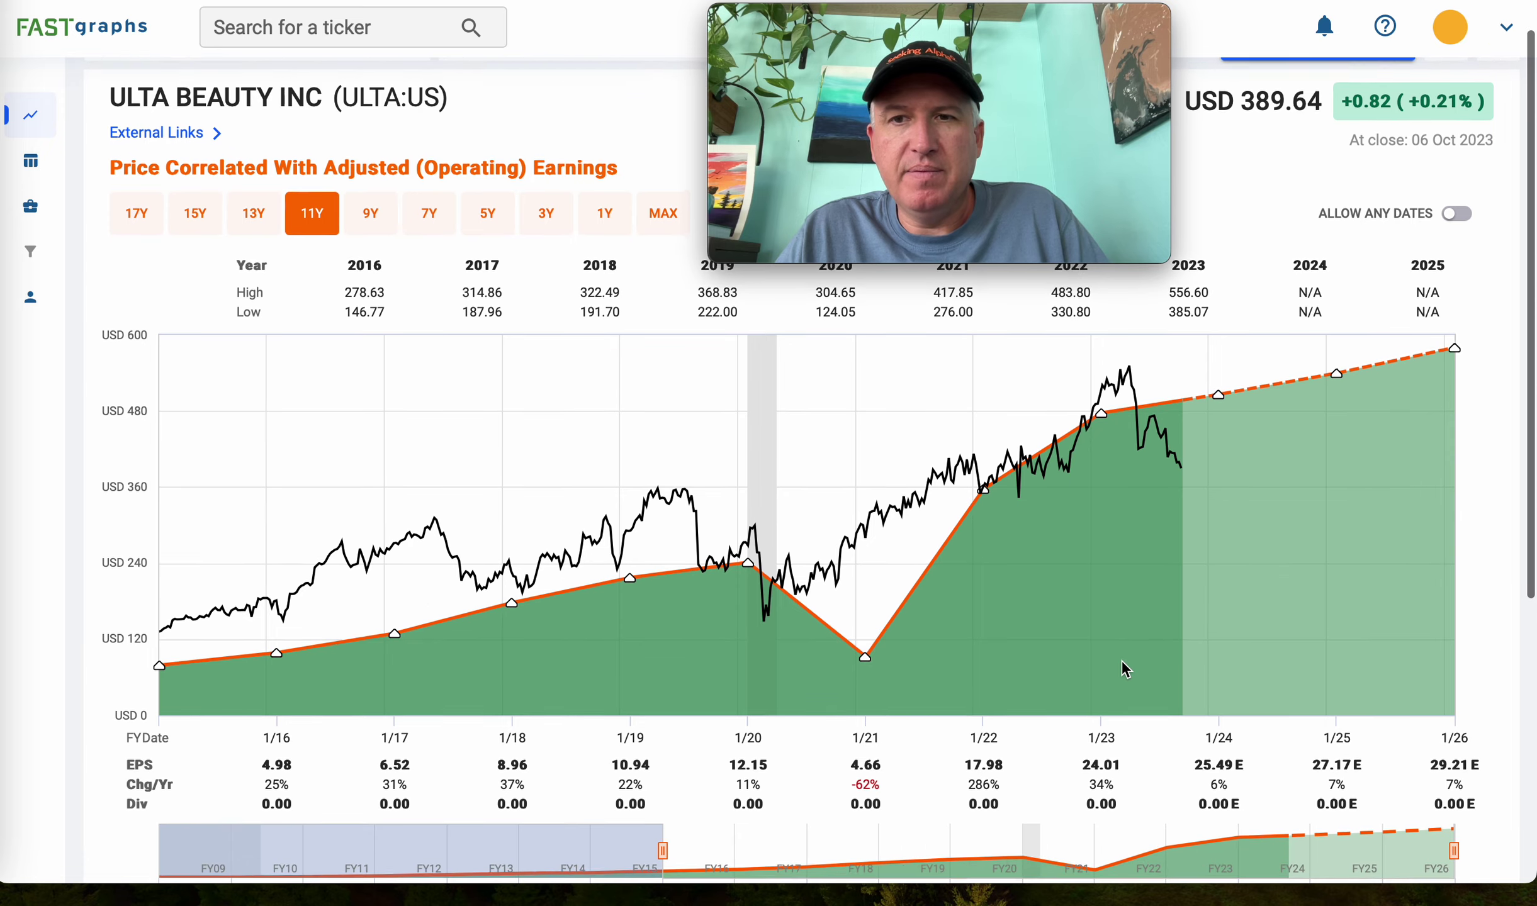
scroll(1121, 659, "down", 1)
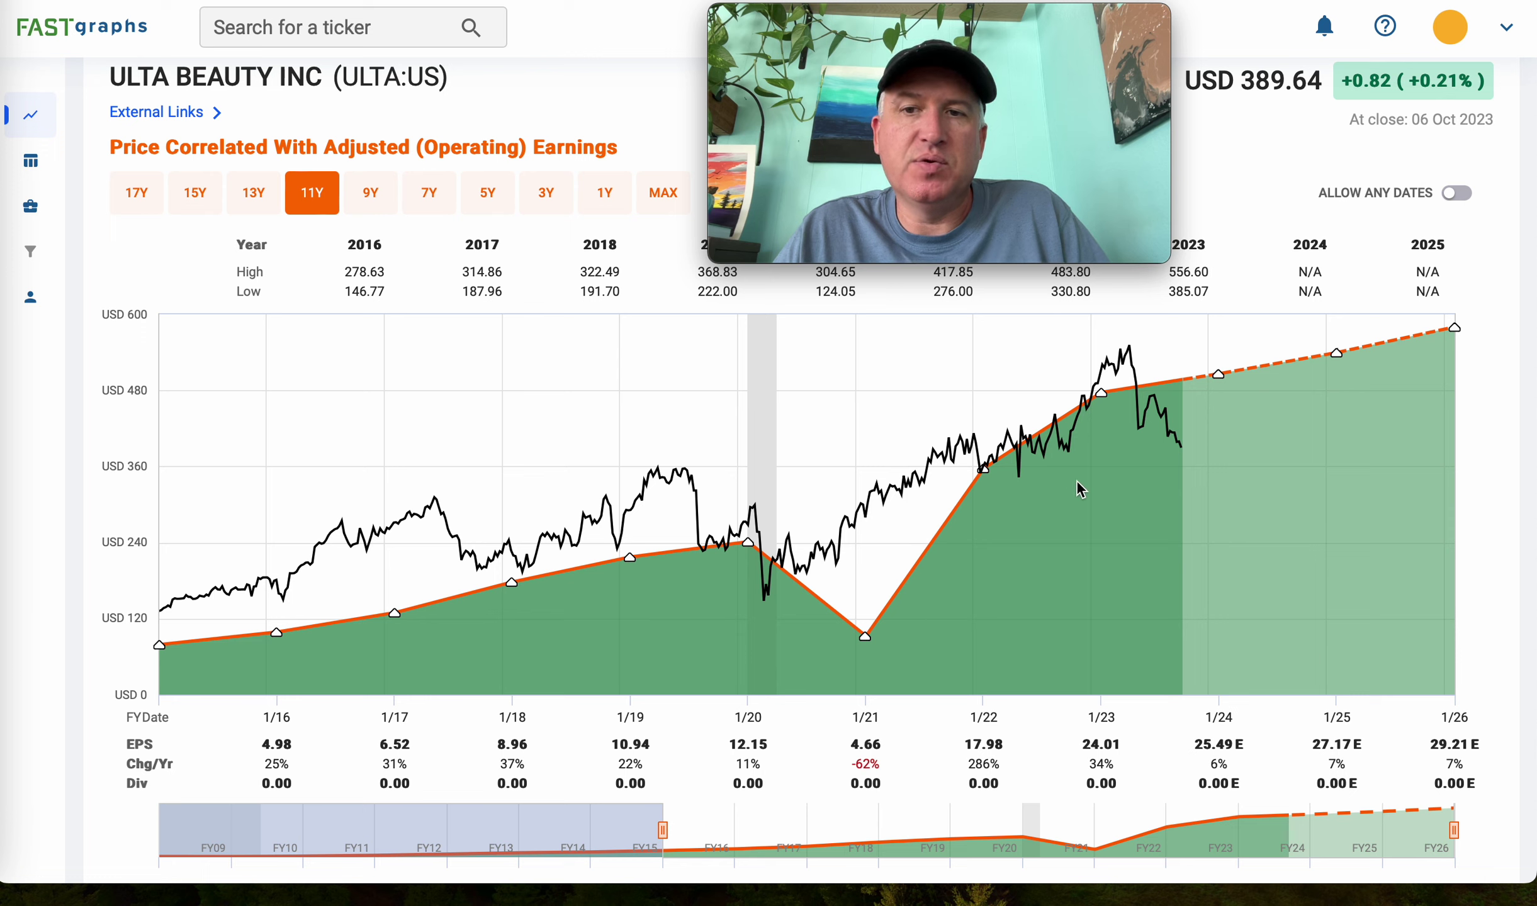
scroll(1079, 490, "up", 1)
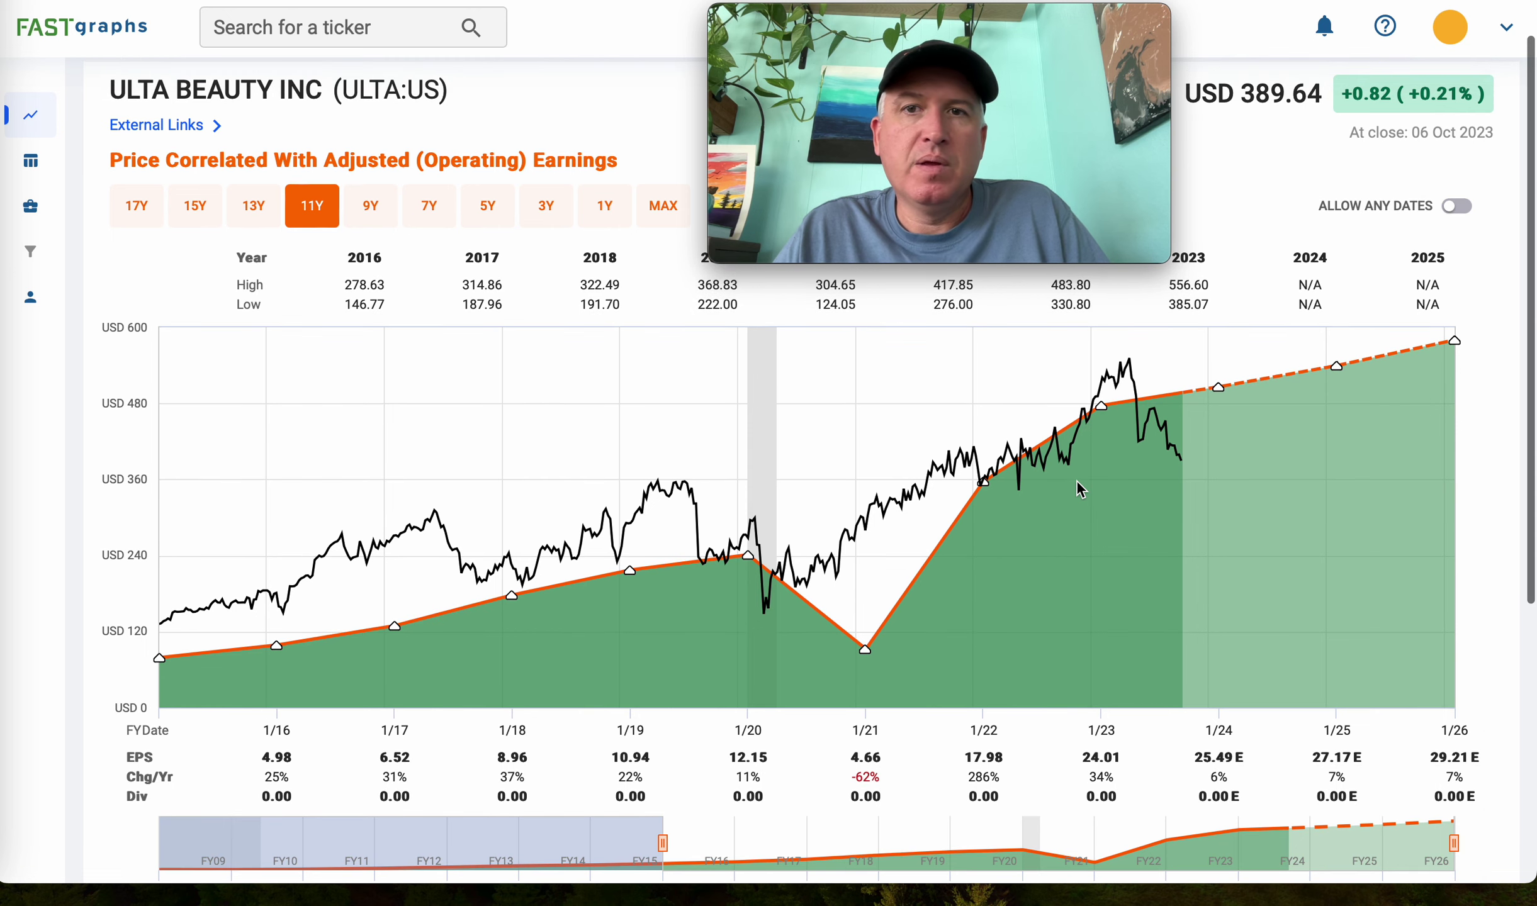